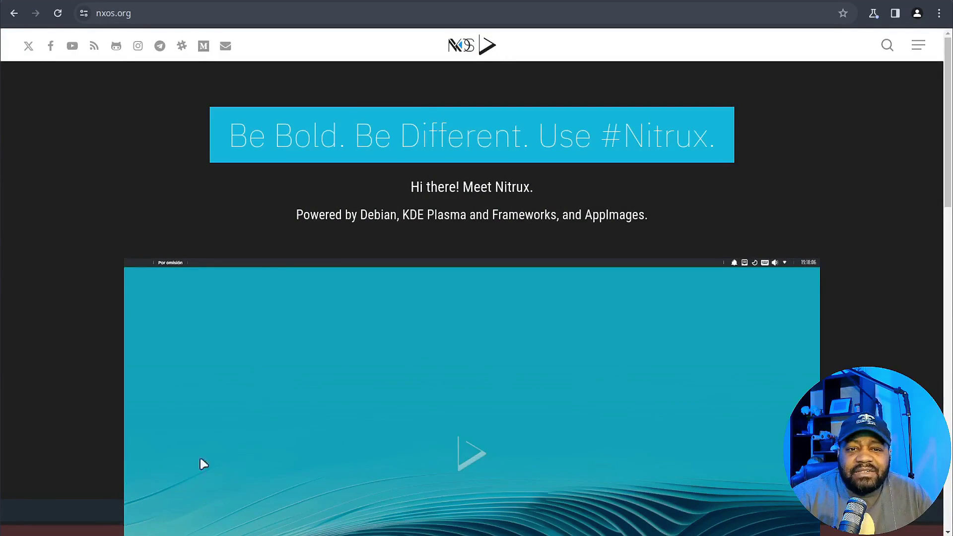
Open the release announcement linked under the Latest Release: Nitrux 3.4.0 notice on nxos.org.
scroll(507, 378, "down", 7)
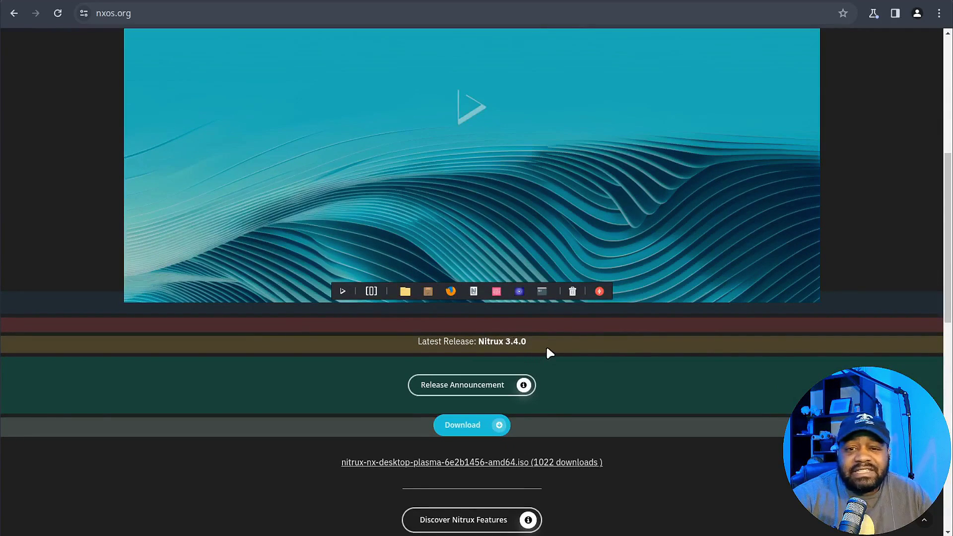
left_click(481, 384)
Scroll down the announcement to the 'Today is the day!' article text.
scroll(832, 340, "down", 10)
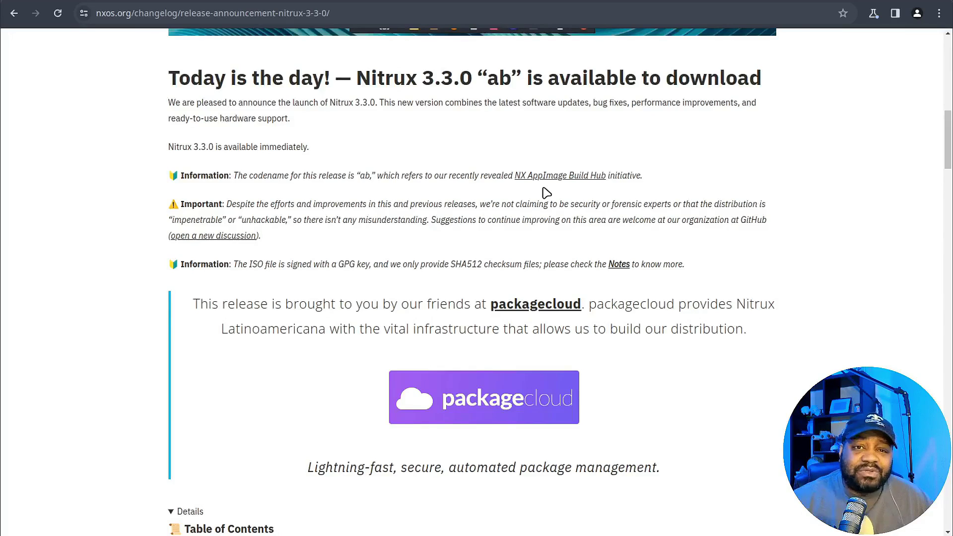
scroll(822, 252, "down", 15)
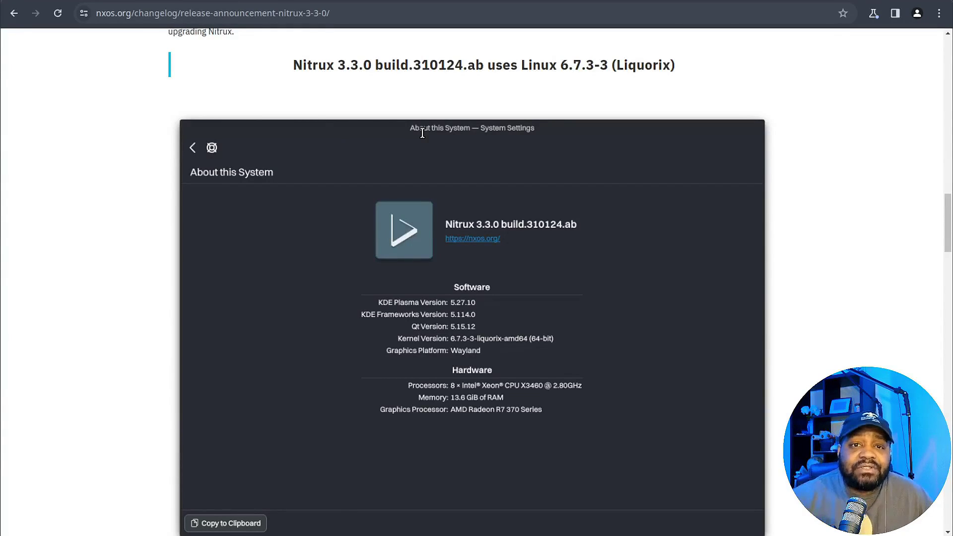
scroll(456, 276, "down", 5)
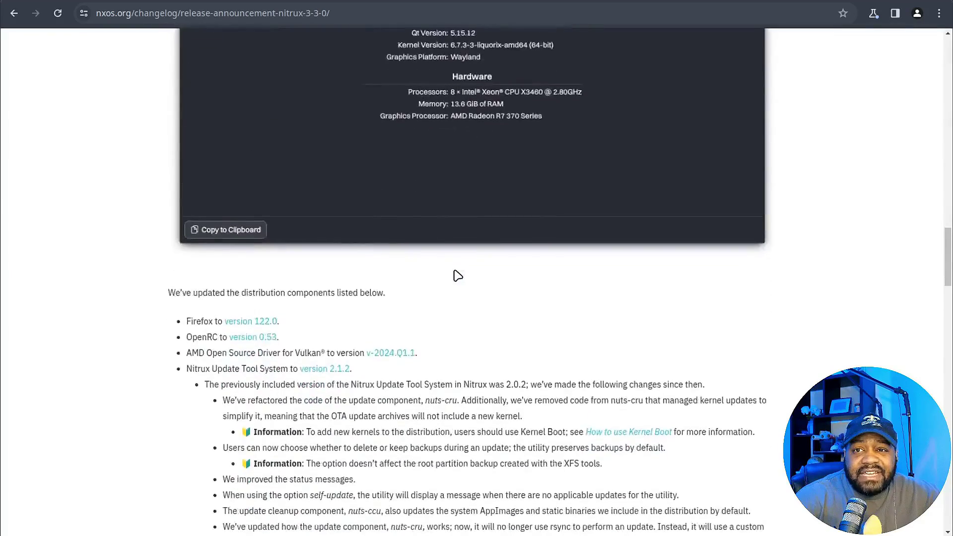
scroll(457, 275, "up", 15)
scroll(285, 160, "up", 15)
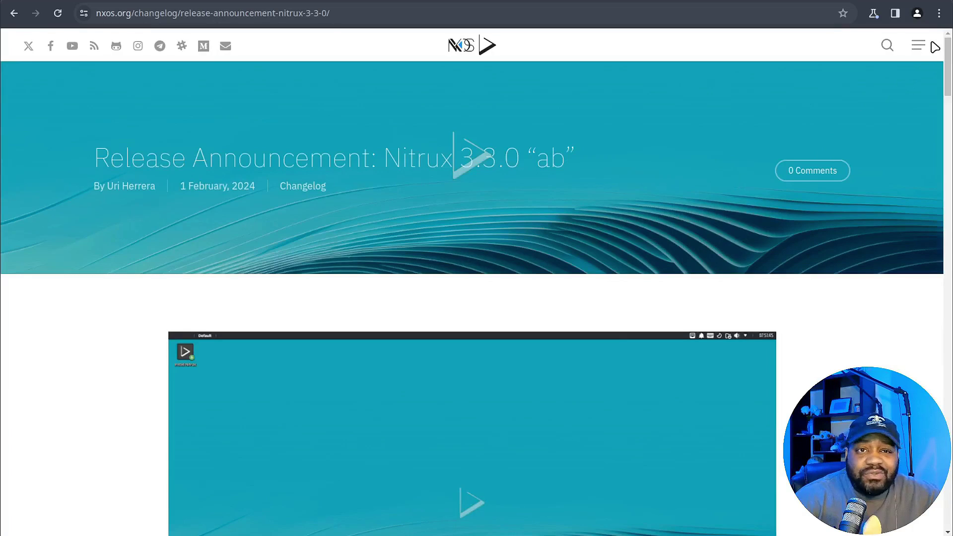
Go back from the Nitrux 3.3.0 announcement to the nxos.org home page.
left_click(14, 13)
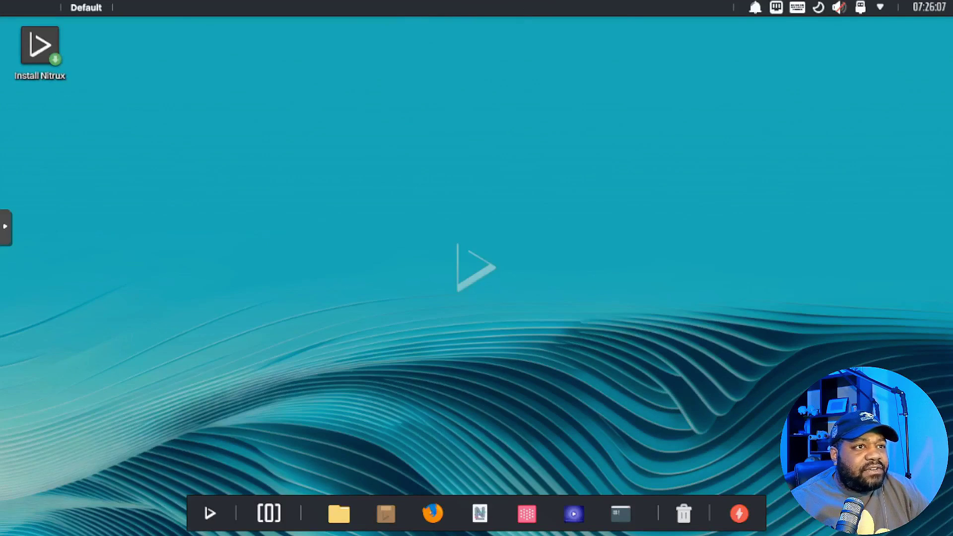
Launch the Install Nitrux desktop icon to start the Calamares installer.
double_click(42, 55)
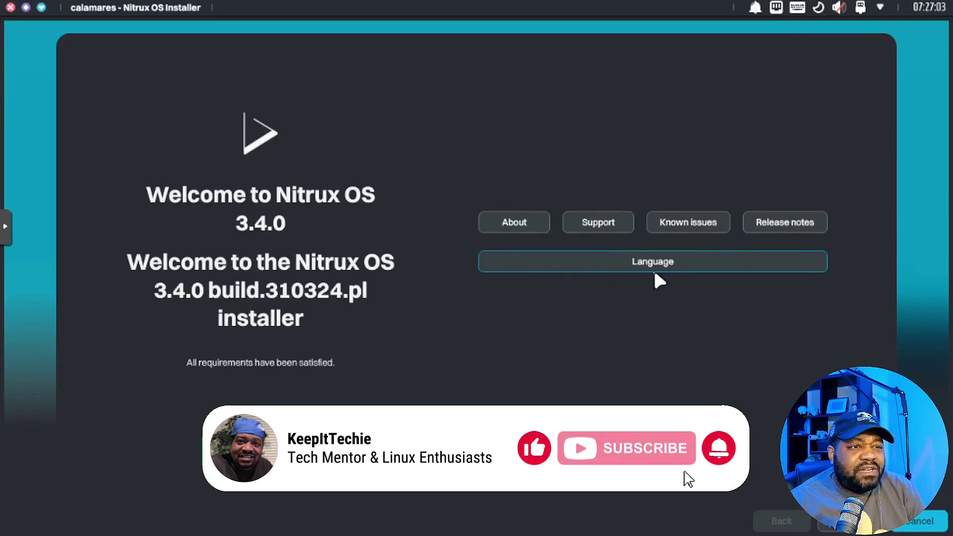
Keep American English as the language and choose the America timezone region.
left_click(637, 261)
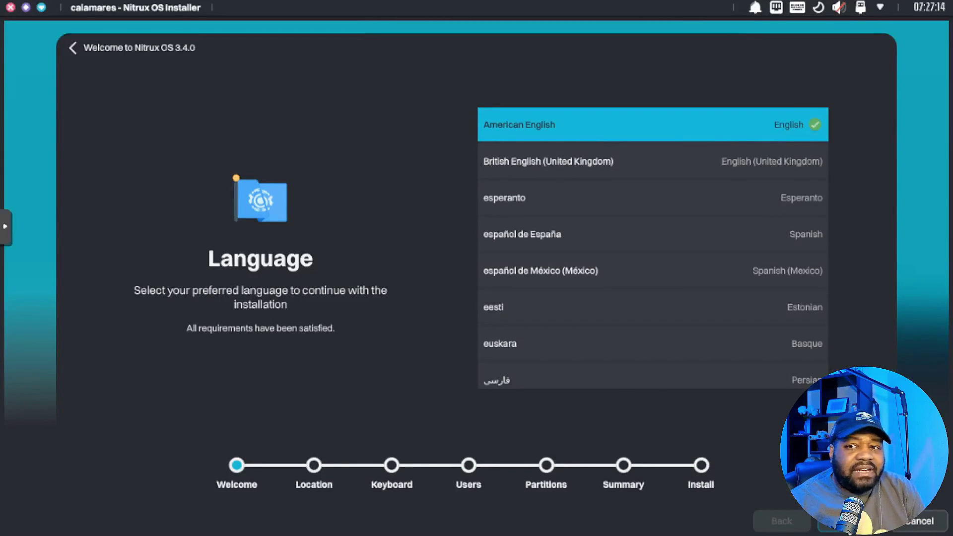
left_click(827, 526)
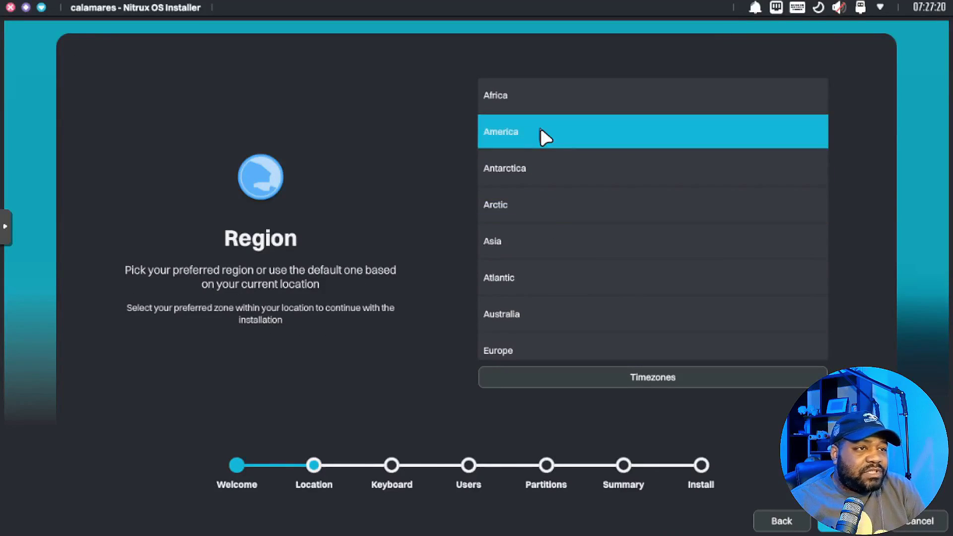
left_click(541, 127)
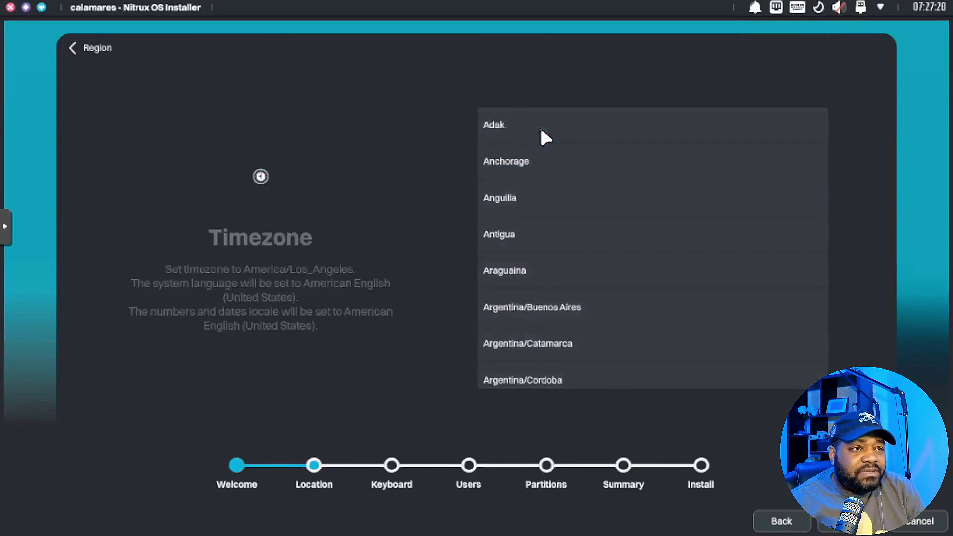
Pick Los Angeles as the timezone and accept the Generic 105-key PC keyboard model.
scroll(558, 296, "down", 5)
scroll(558, 296, "down", 20)
scroll(558, 288, "down", 3)
scroll(559, 278, "up", 12)
scroll(559, 280, "down", 9)
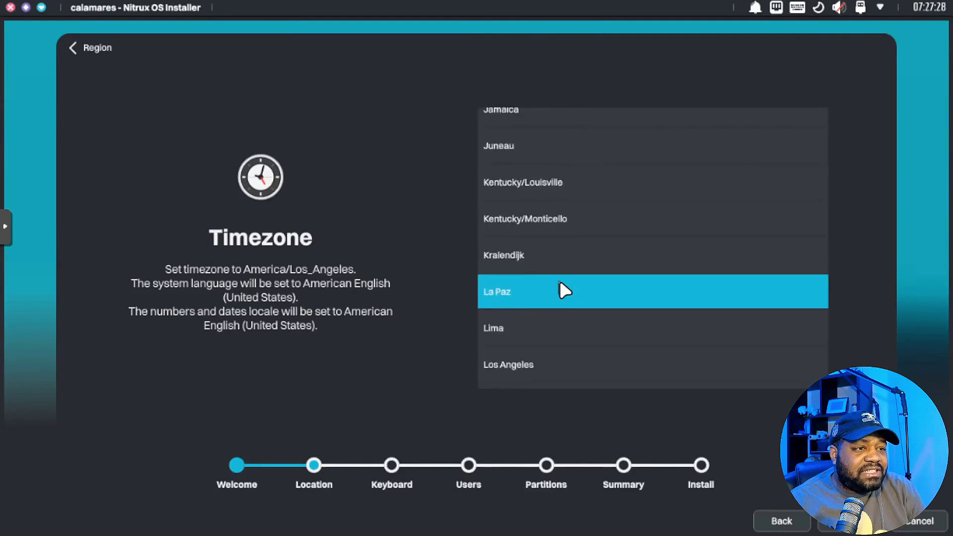
scroll(554, 262, "up", 1)
scroll(556, 263, "up", 7)
left_click(559, 241)
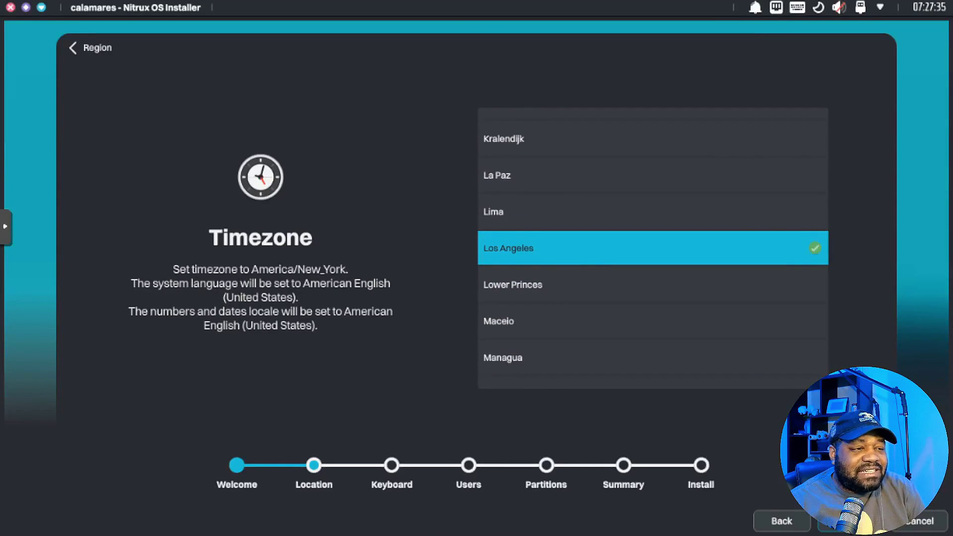
left_click(854, 521)
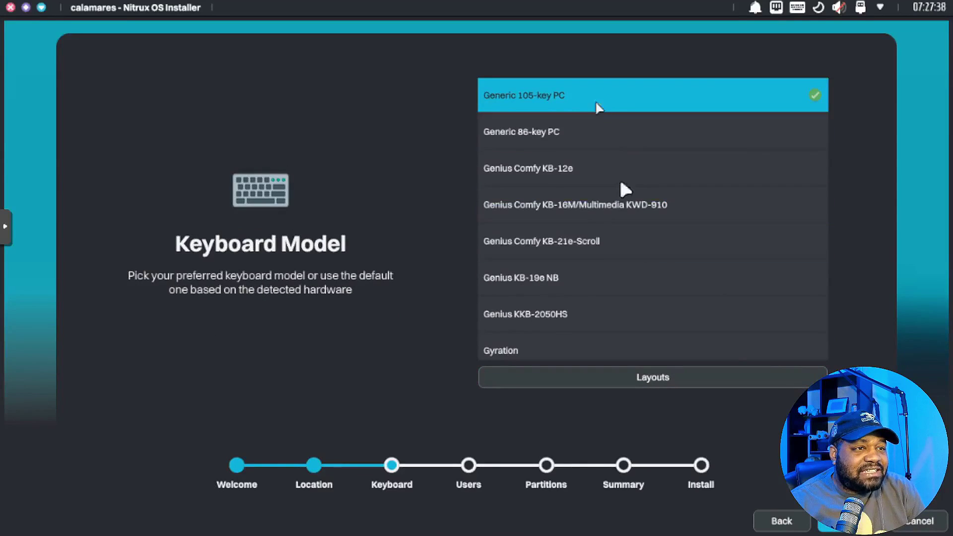
left_click(854, 521)
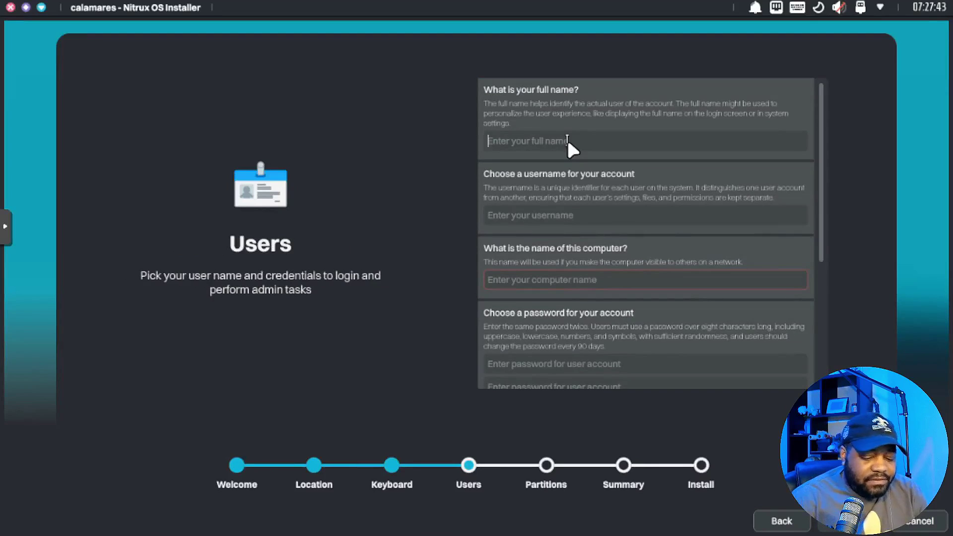
Enter the user's name and name the computer nitrux.
type("josh")
key("Tab")
key("Tab")
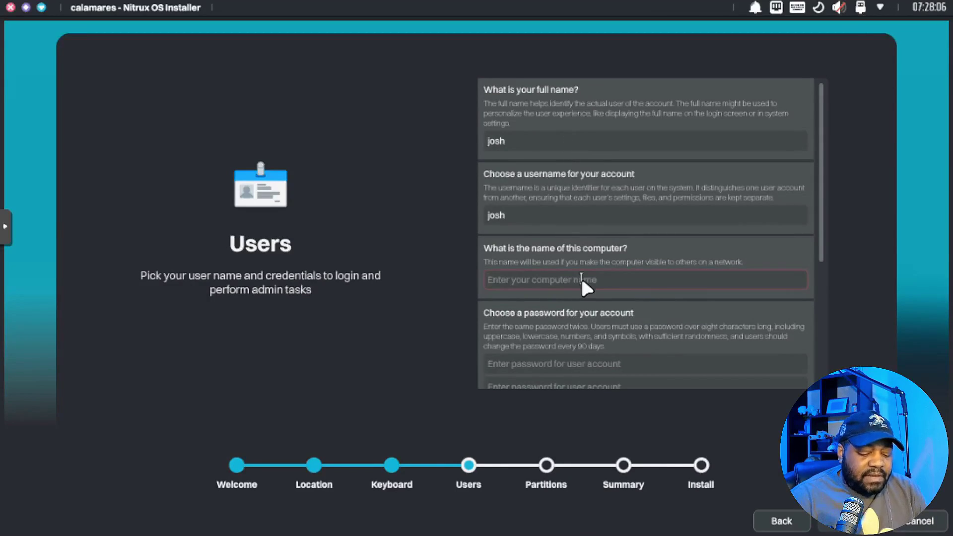
type("nitrux")
key("Tab")
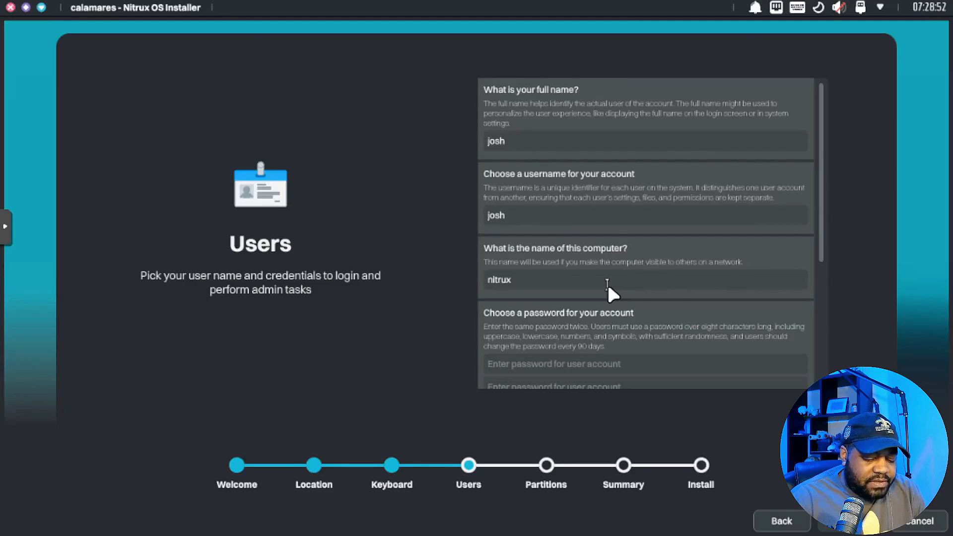
Set the account and root passwords and turn off password-strength validation.
type("••••••")
key("Tab")
type("••••••")
key("Tab")
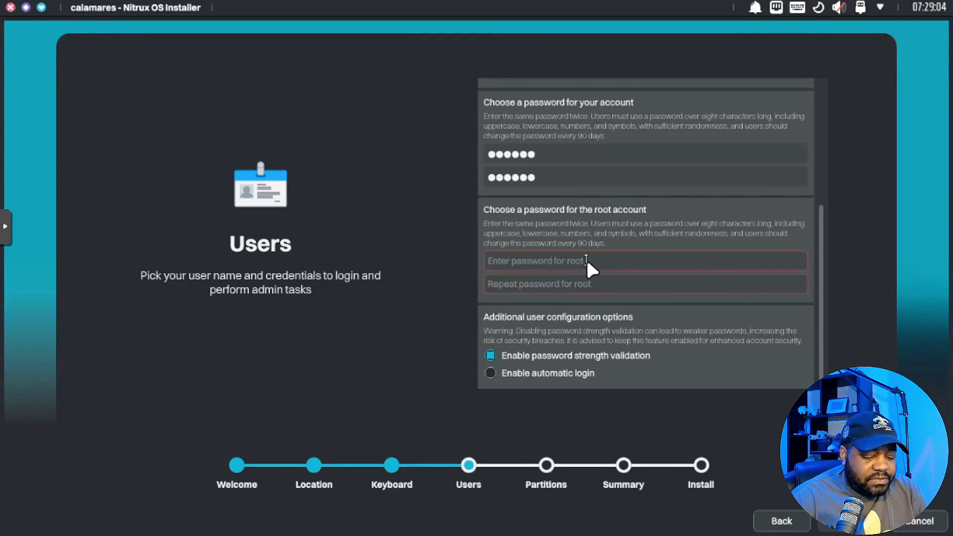
type("•••r")
type("••")
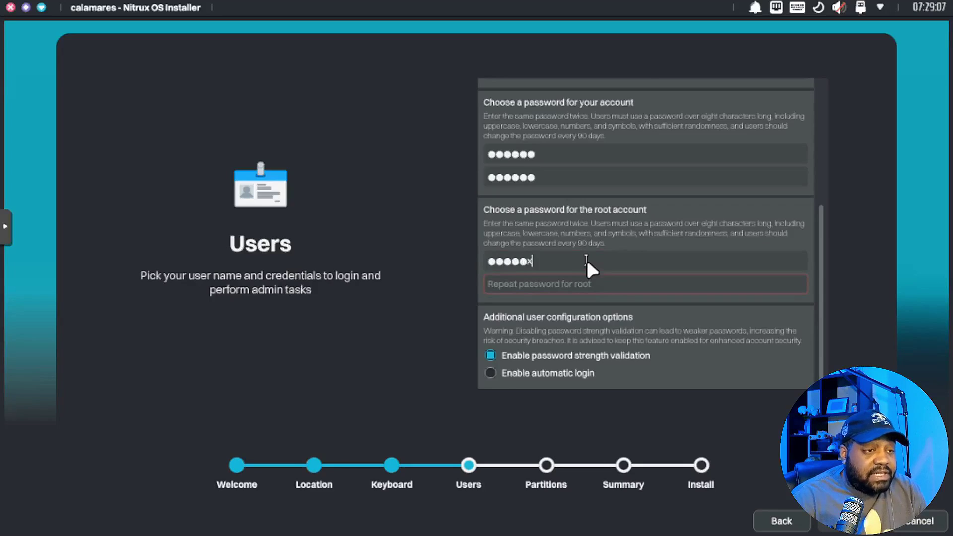
key("Tab")
type("••••••")
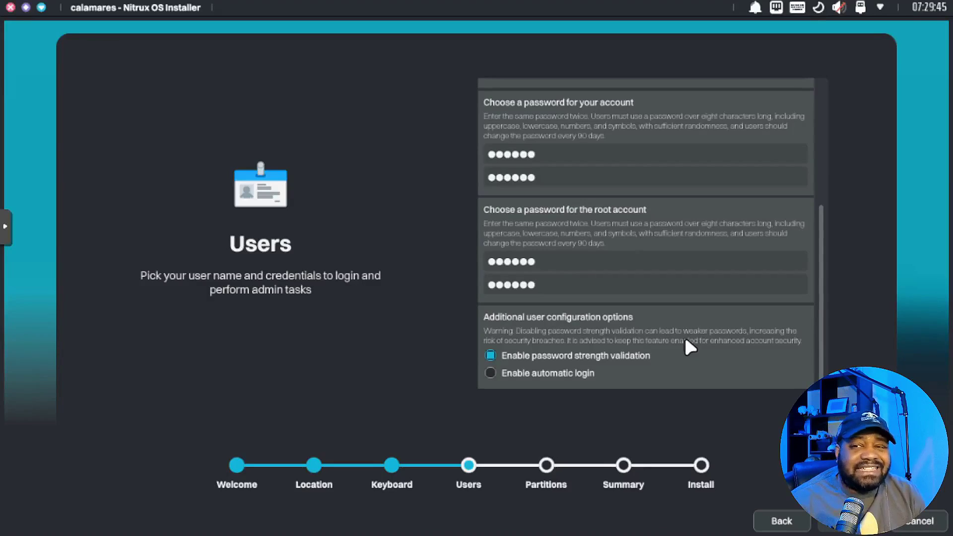
left_click(490, 354)
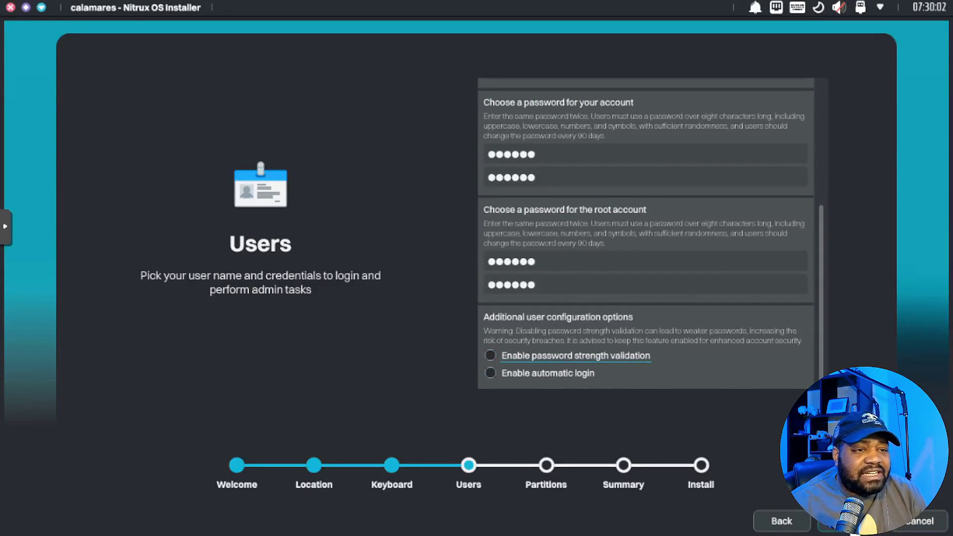
left_click(839, 521)
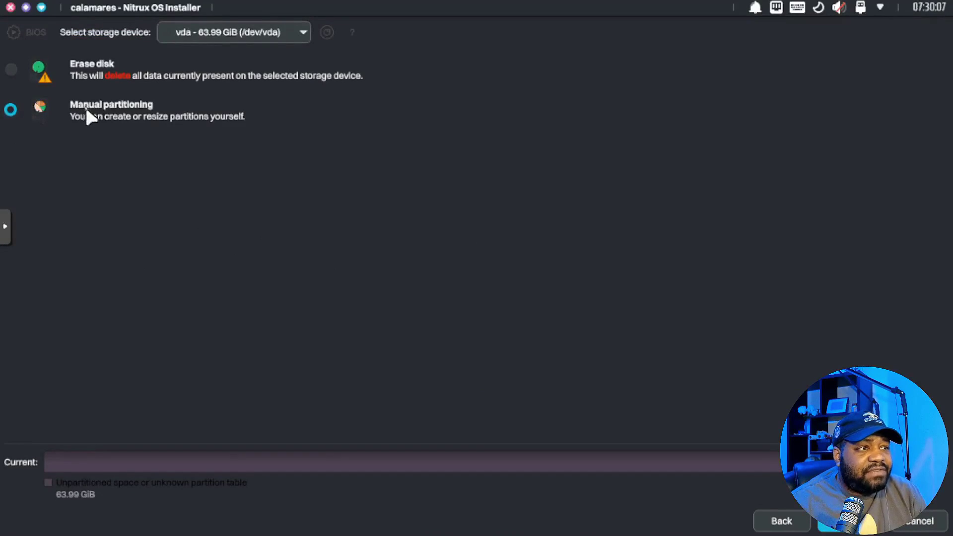
Erase the vda disk using a swap file, leaving system encryption off.
left_click(14, 70)
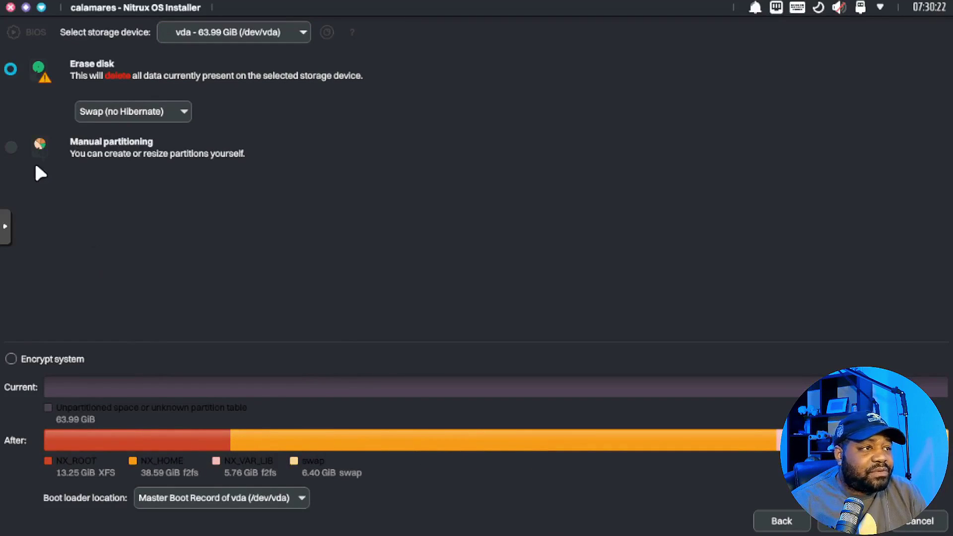
left_click(185, 110)
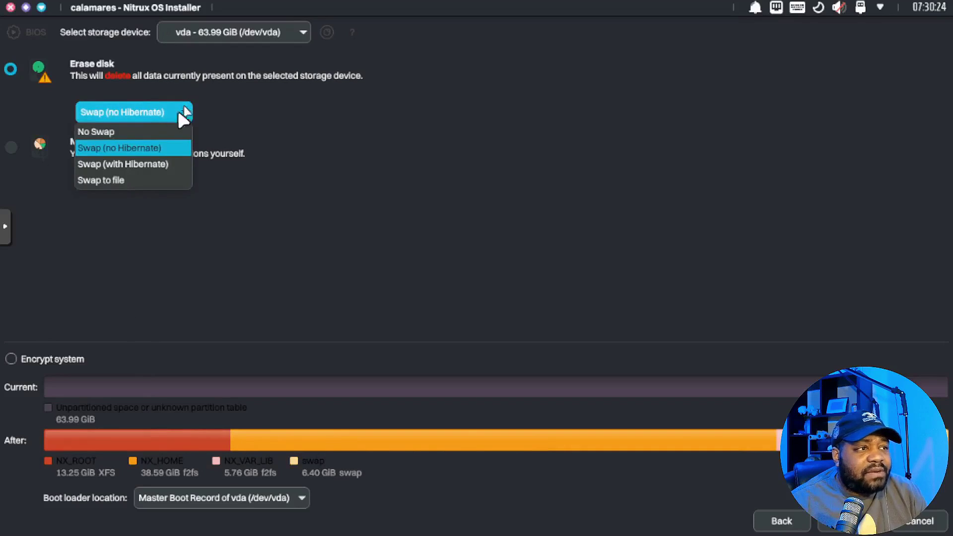
left_click(158, 179)
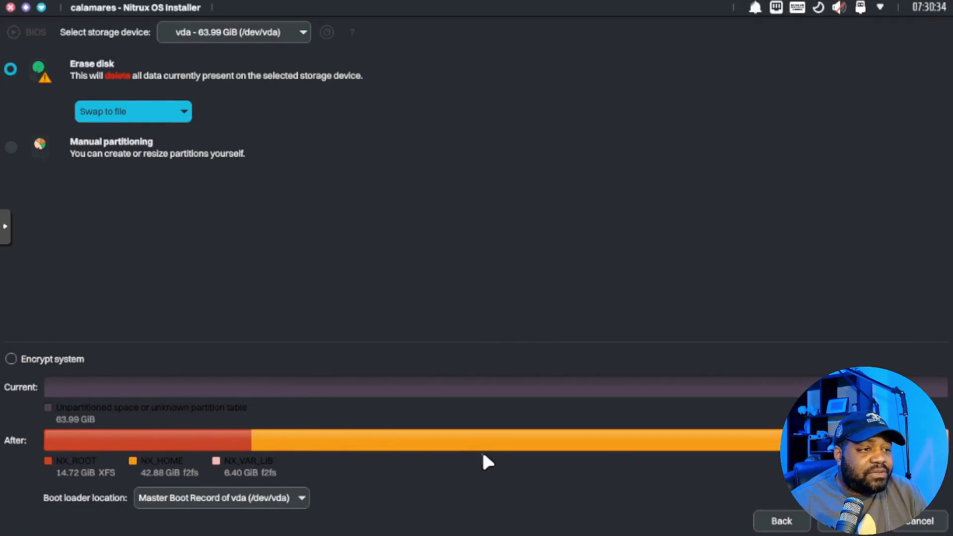
left_click(10, 359)
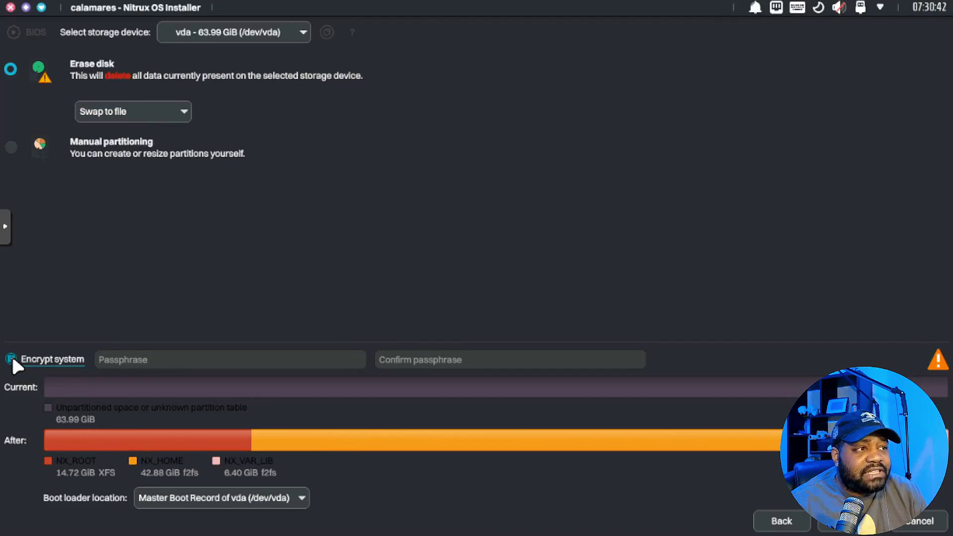
left_click(11, 359)
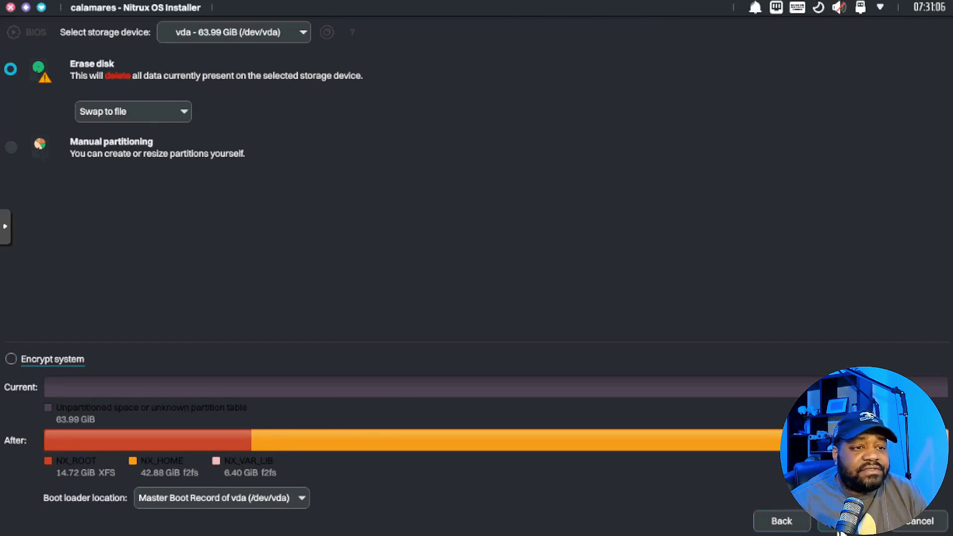
left_click(827, 527)
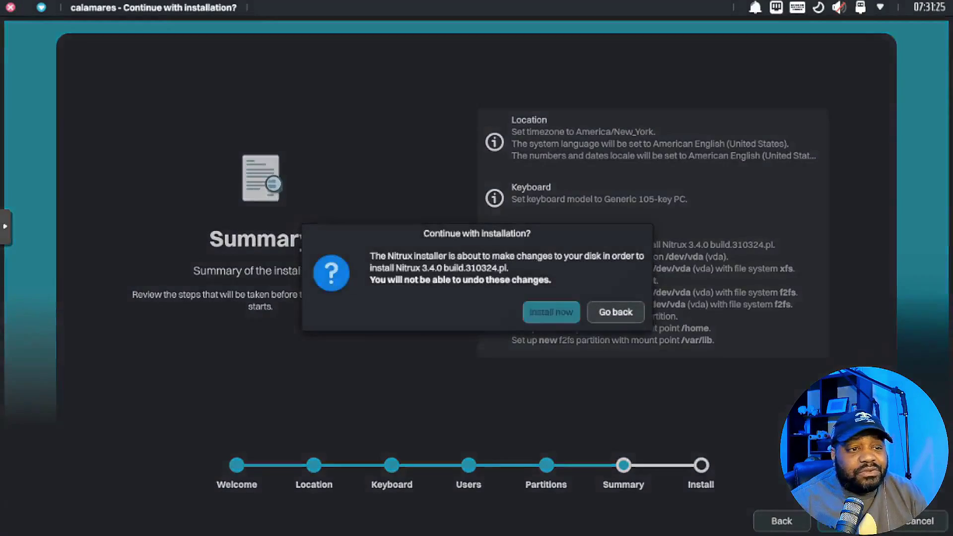
Start installing Nitrux 3.4.0 from the Summary and confirm Install now.
left_click(854, 522)
left_click(558, 309)
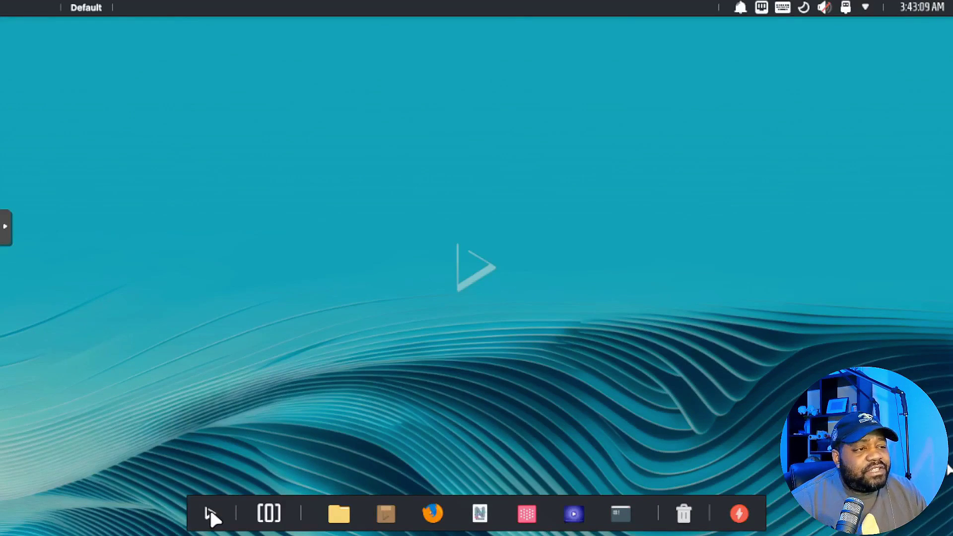
Look over the app categories in the full-screen launcher, then close it.
left_click(207, 513)
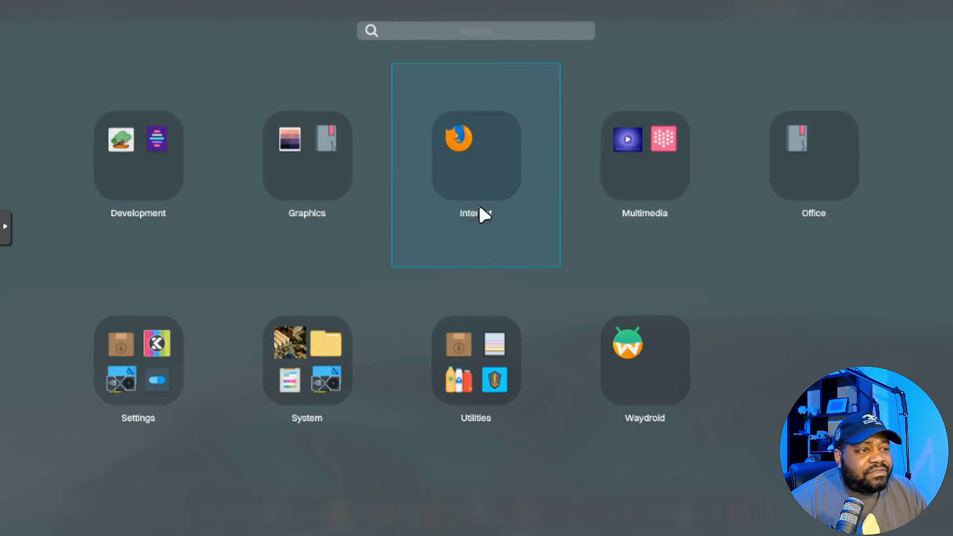
left_click(156, 38)
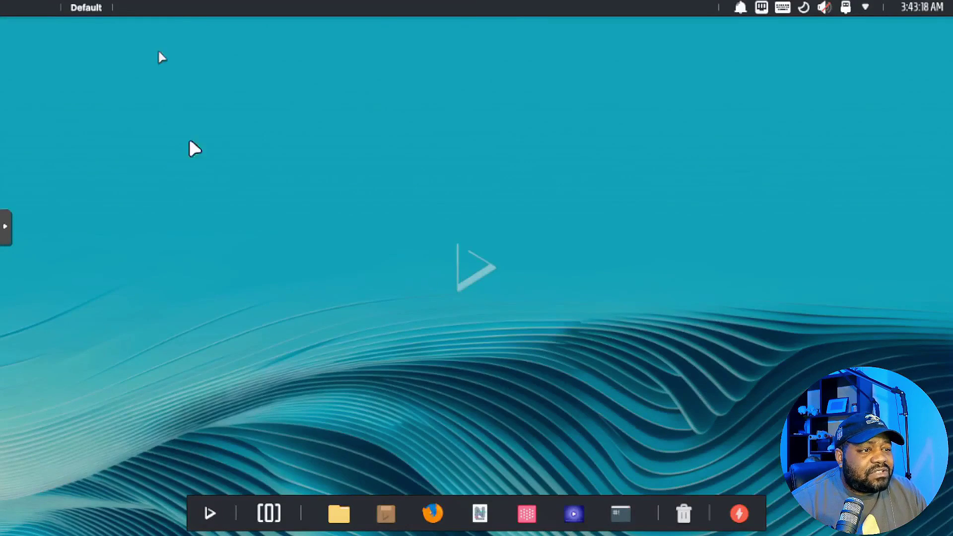
Launch Firefox, check its version (124.0.1, 64-bit) in About Firefox, then close it.
left_click(431, 513)
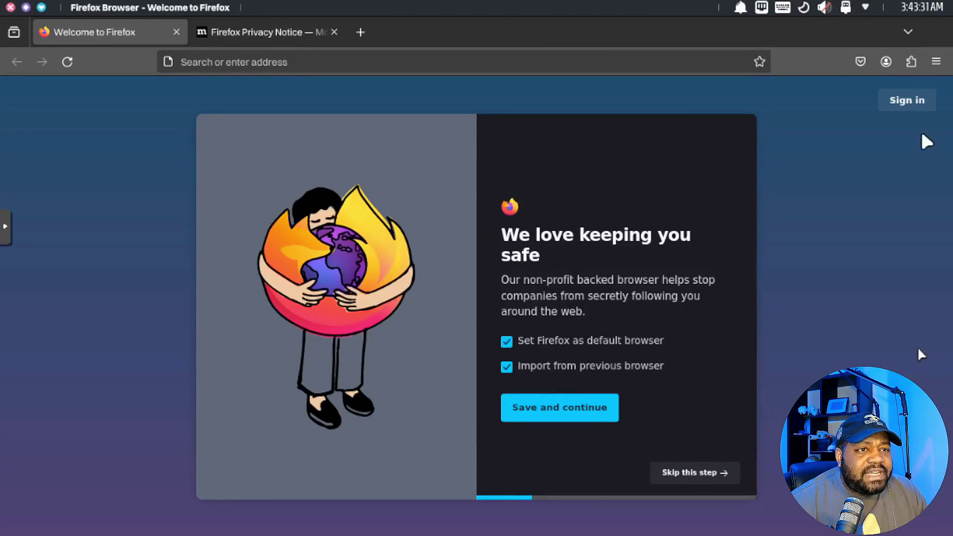
left_click(936, 61)
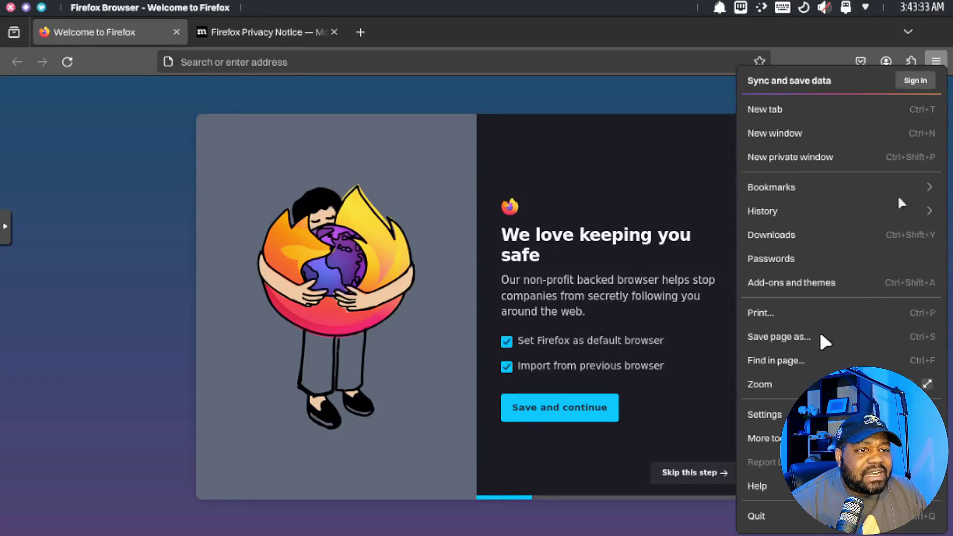
left_click(770, 484)
left_click(791, 256)
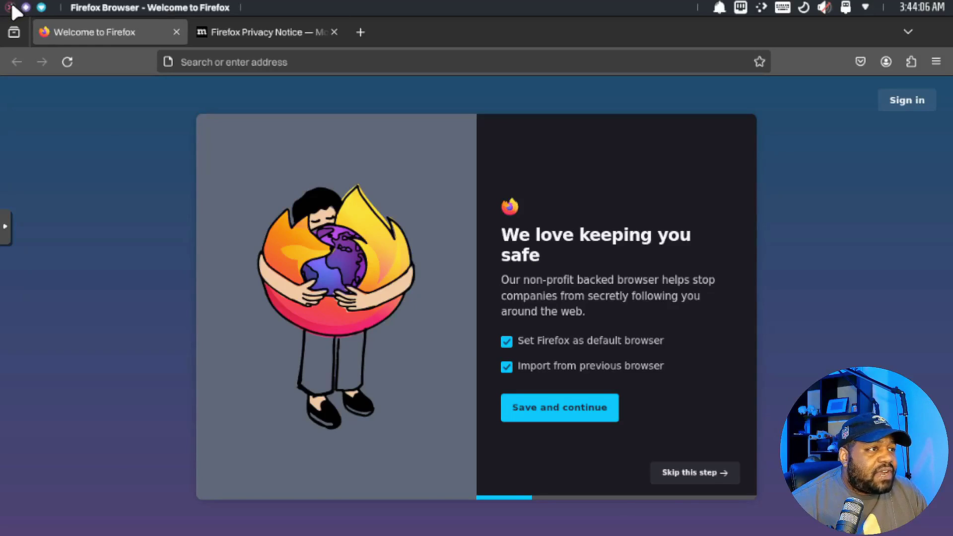
left_click(10, 7)
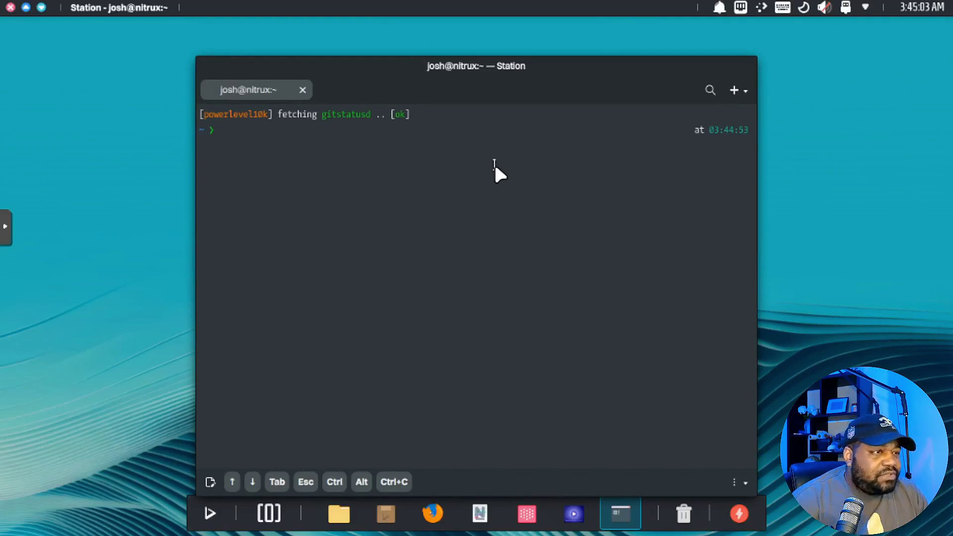
Run uname -a to show the 6.7.11-1-liquorix-amd64 kernel, then close Station.
type("uname -a")
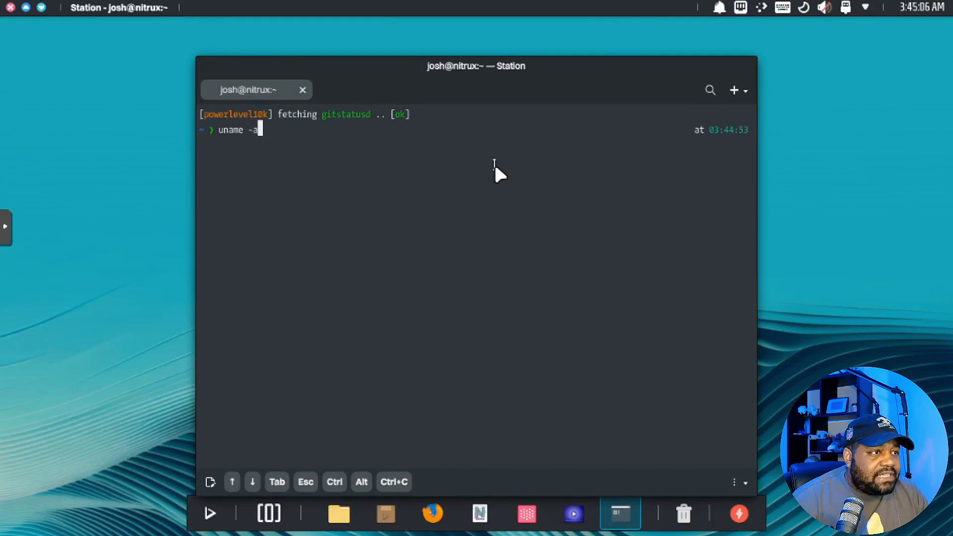
key("Return")
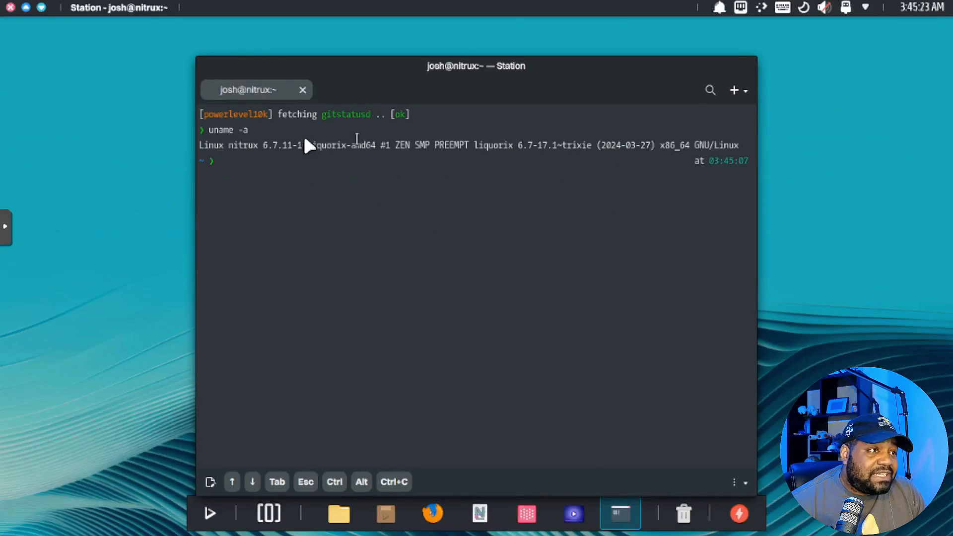
left_click(303, 90)
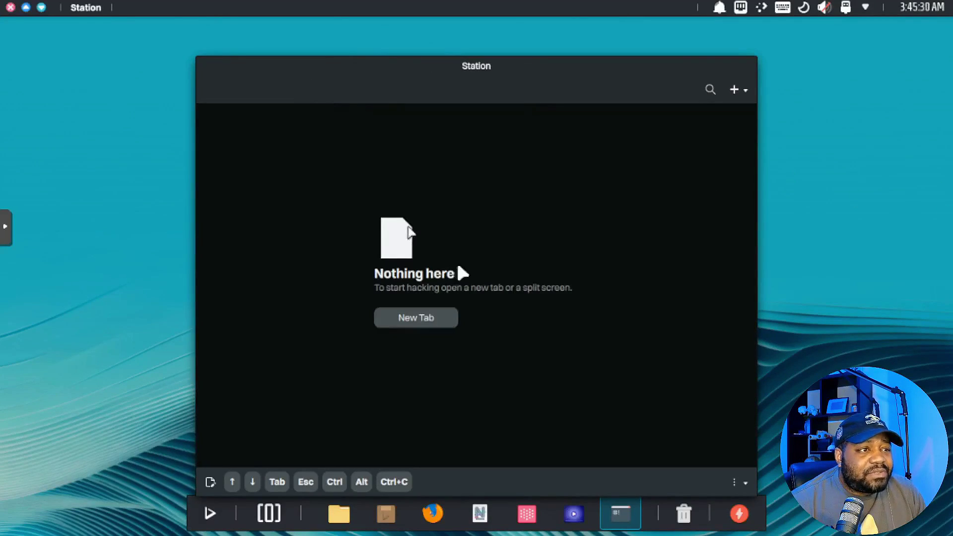
right_click(527, 65)
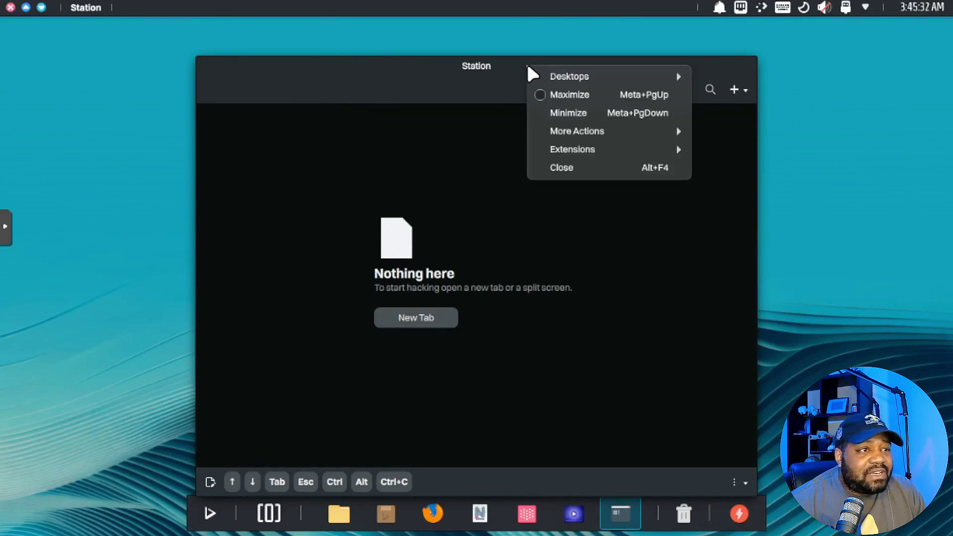
left_click(565, 168)
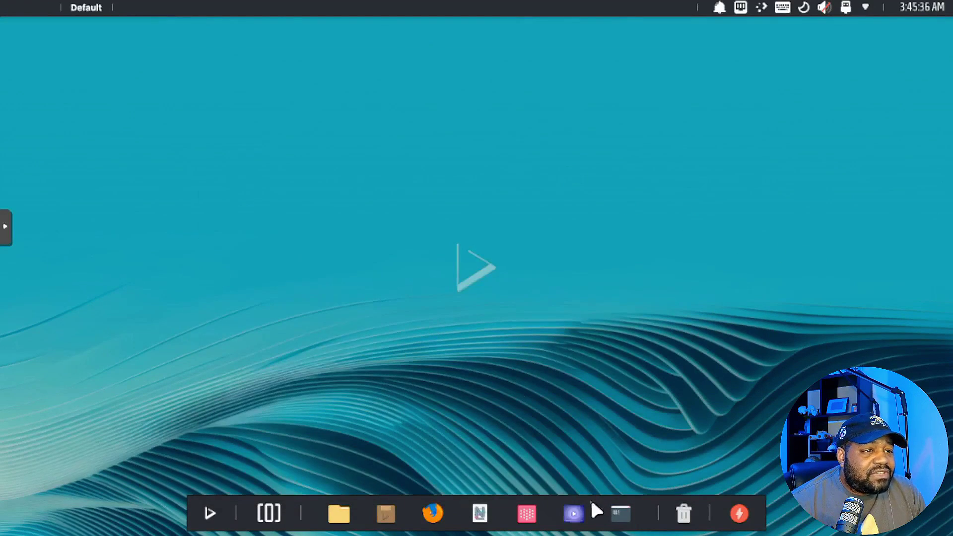
right_click(554, 199)
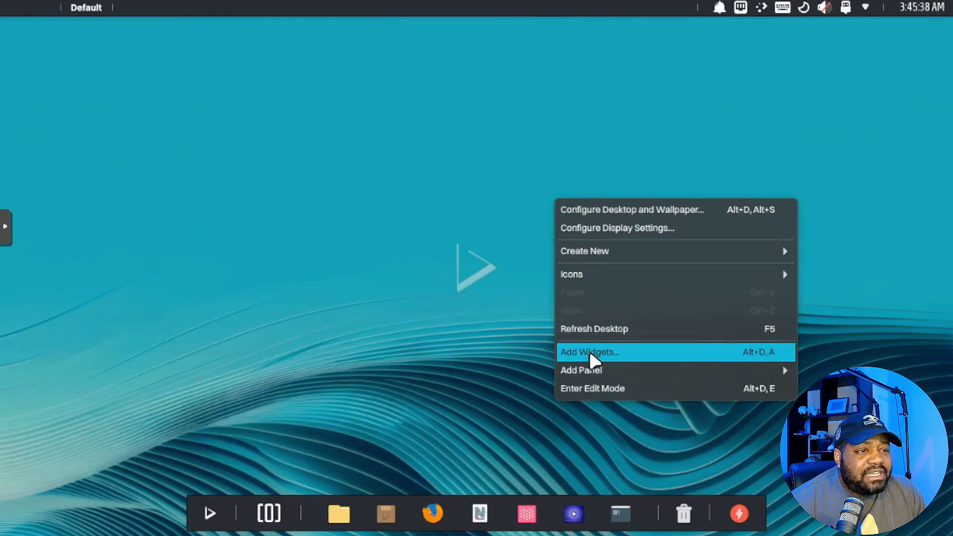
left_click(384, 511)
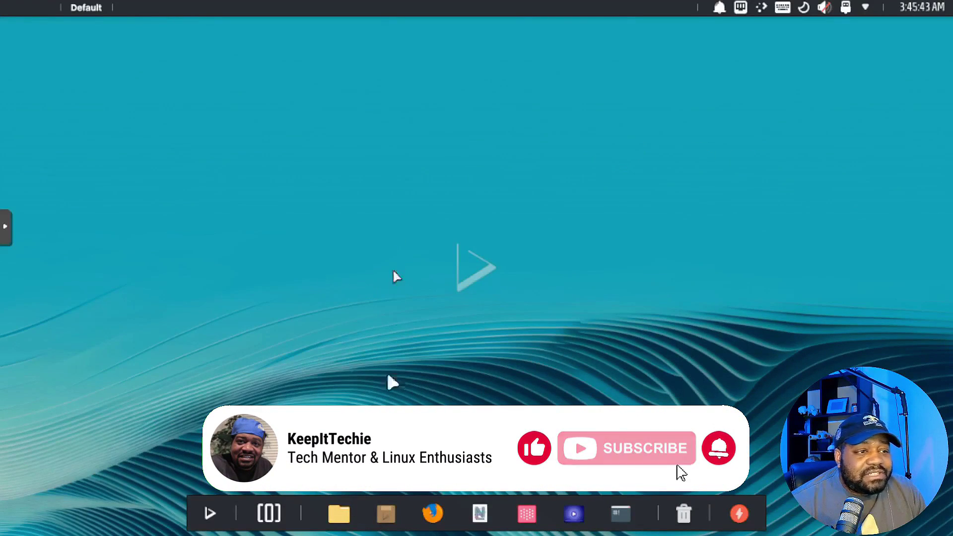
left_click(386, 515)
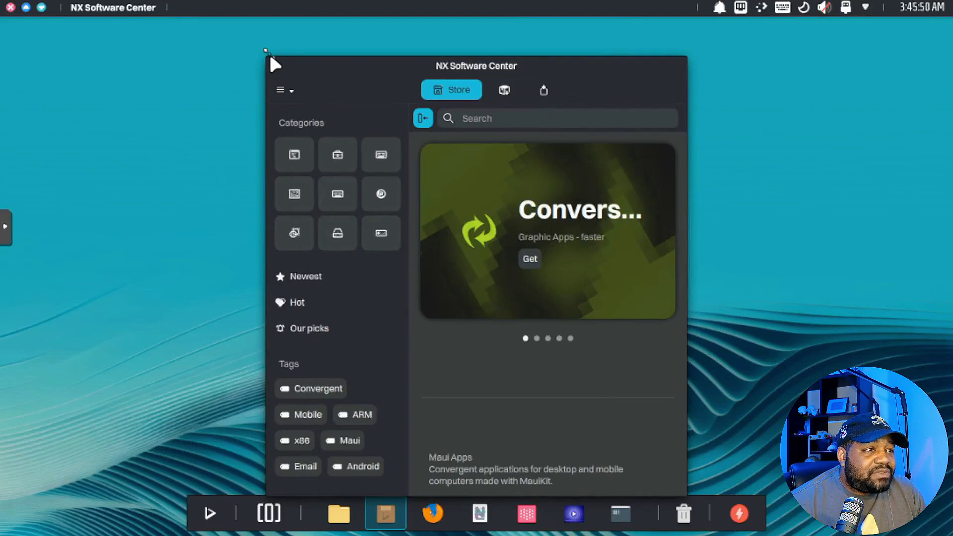
left_click_drag(266, 51, 51, 45)
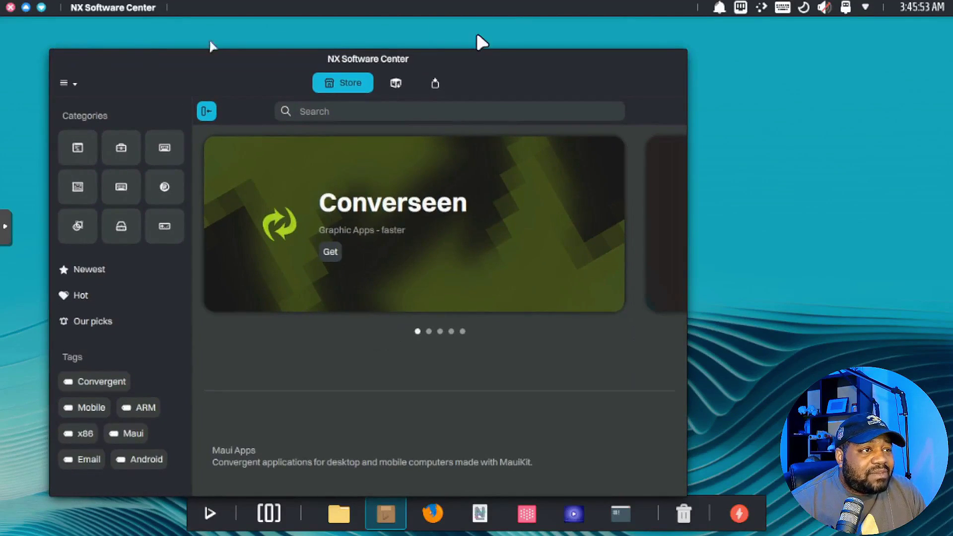
left_click_drag(498, 57, 543, 29)
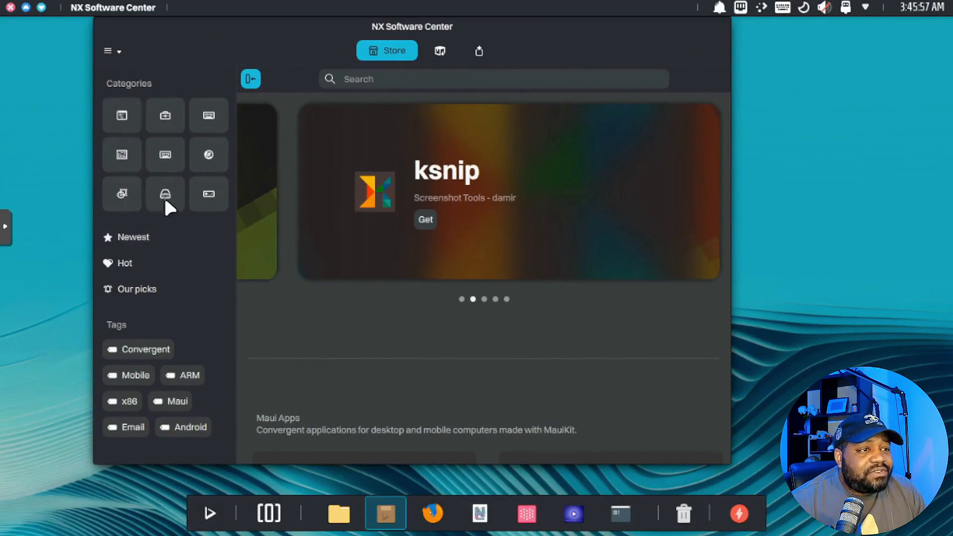
scroll(505, 308, "down", 10)
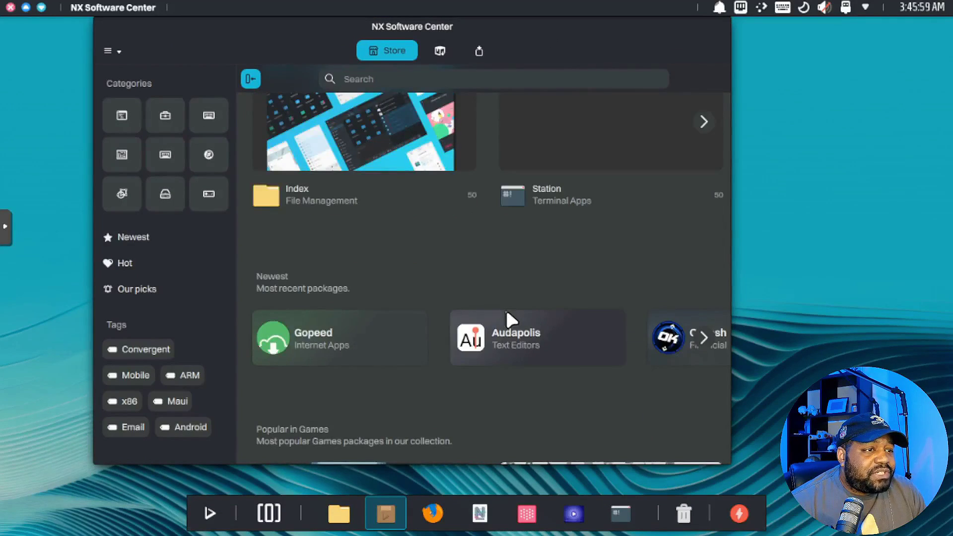
scroll(506, 311, "down", 5)
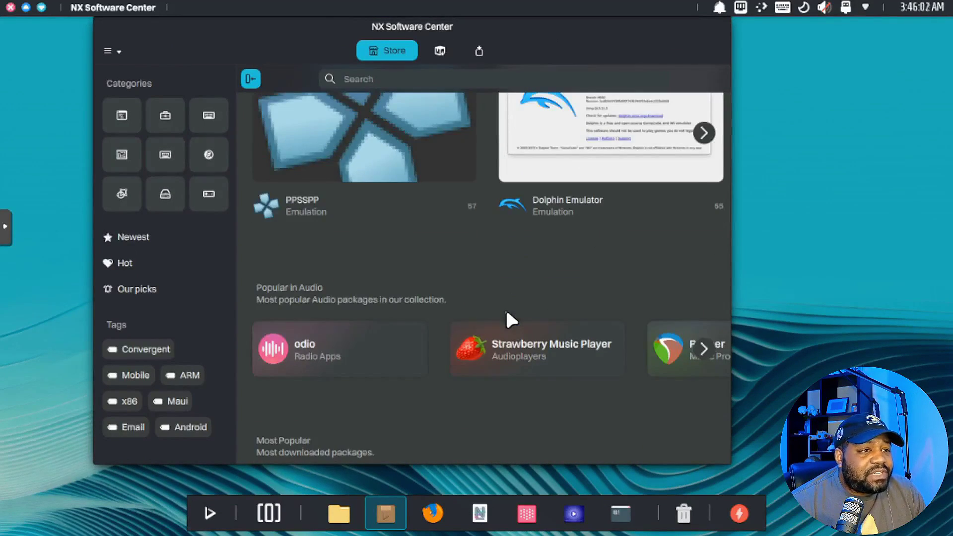
scroll(506, 311, "up", 12)
scroll(506, 313, "up", 3)
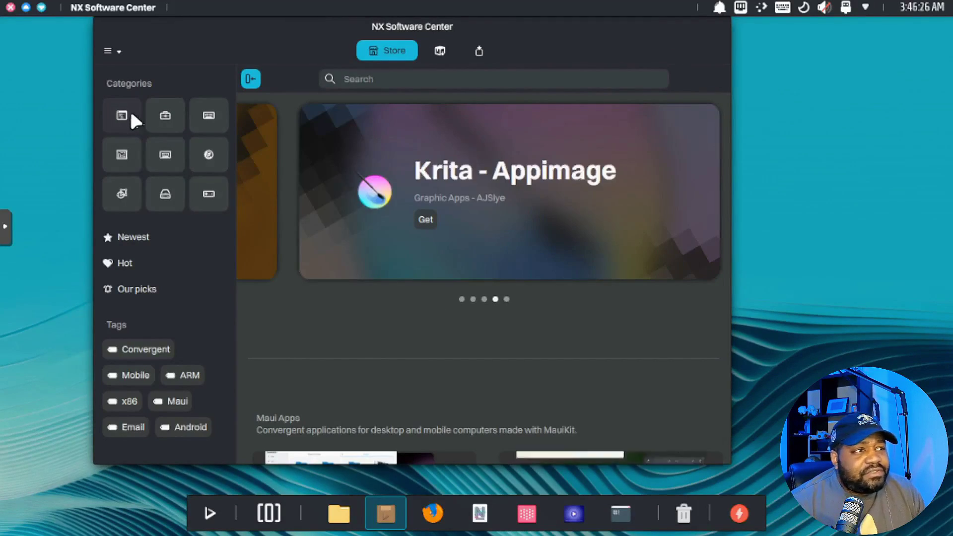
Browse the Programming app category and its Database subcategory.
left_click(127, 116)
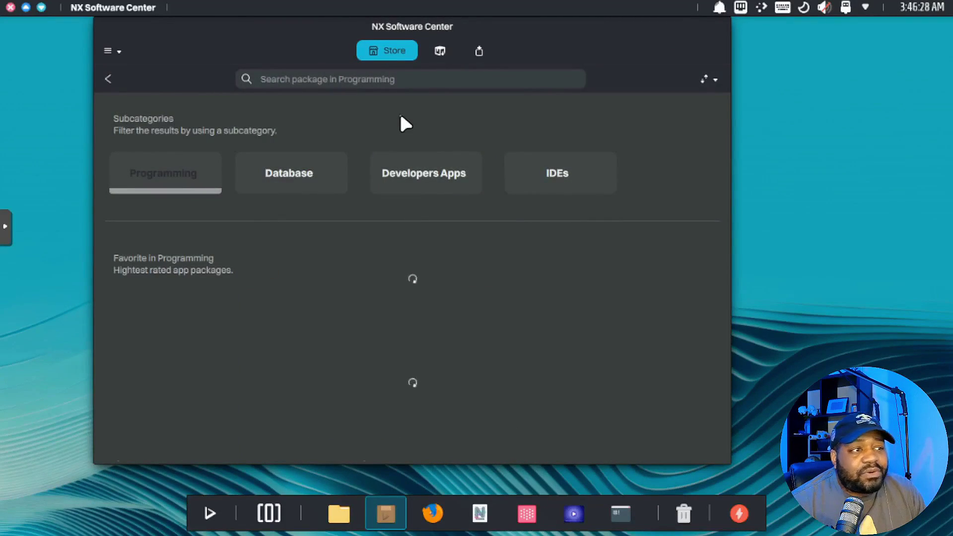
scroll(547, 269, "down", 5)
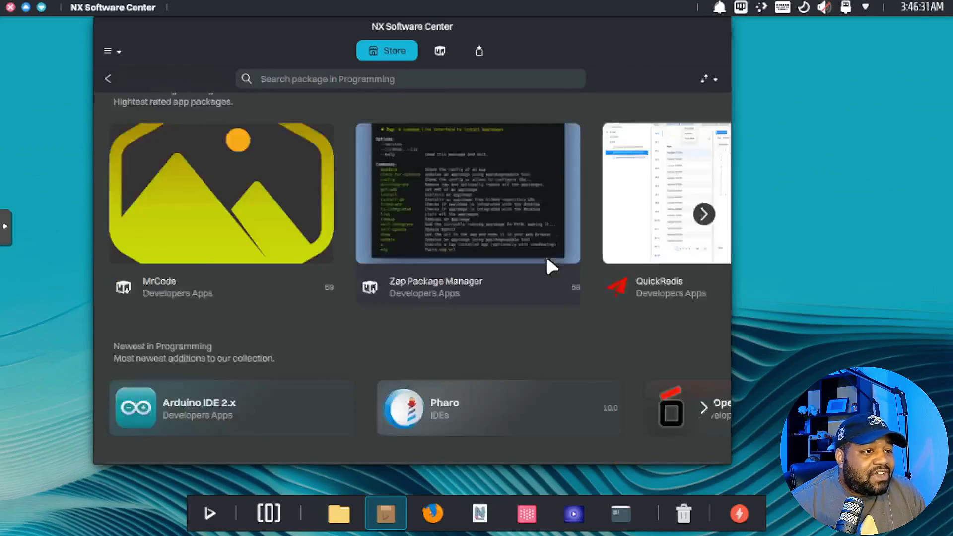
scroll(583, 257, "up", 5)
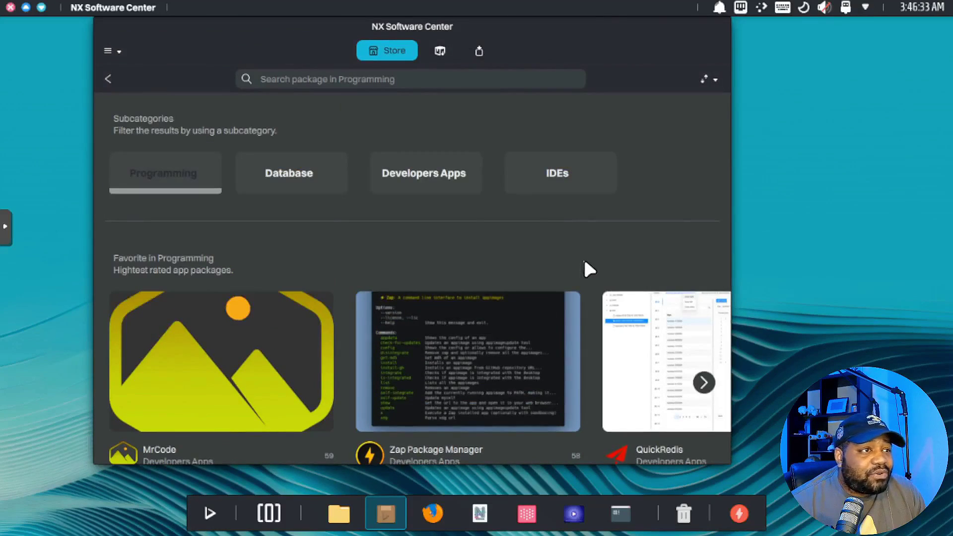
left_click(109, 79)
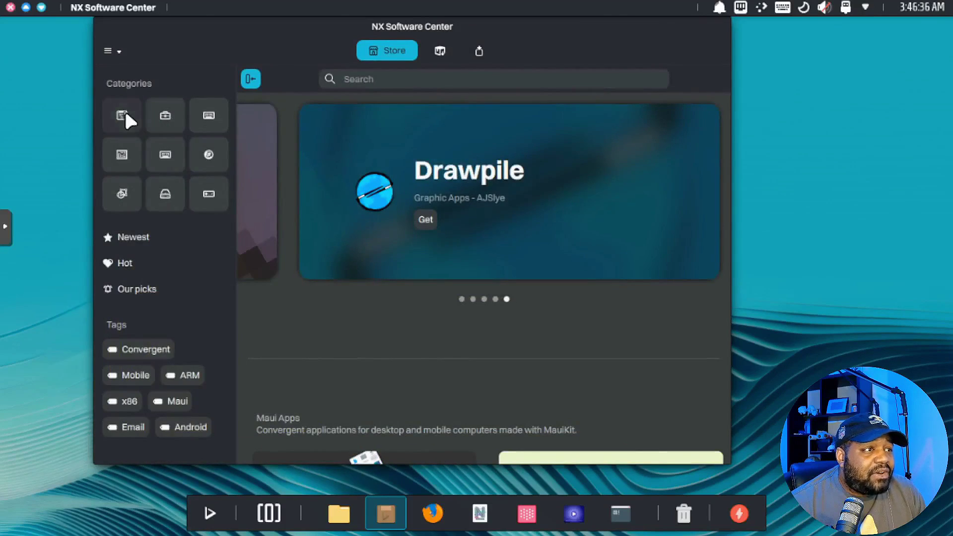
left_click(123, 115)
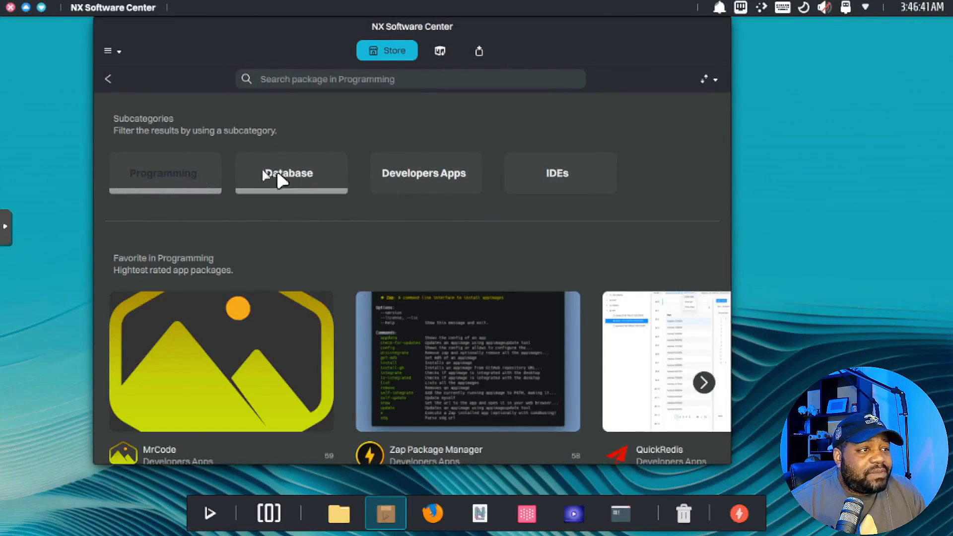
left_click(311, 170)
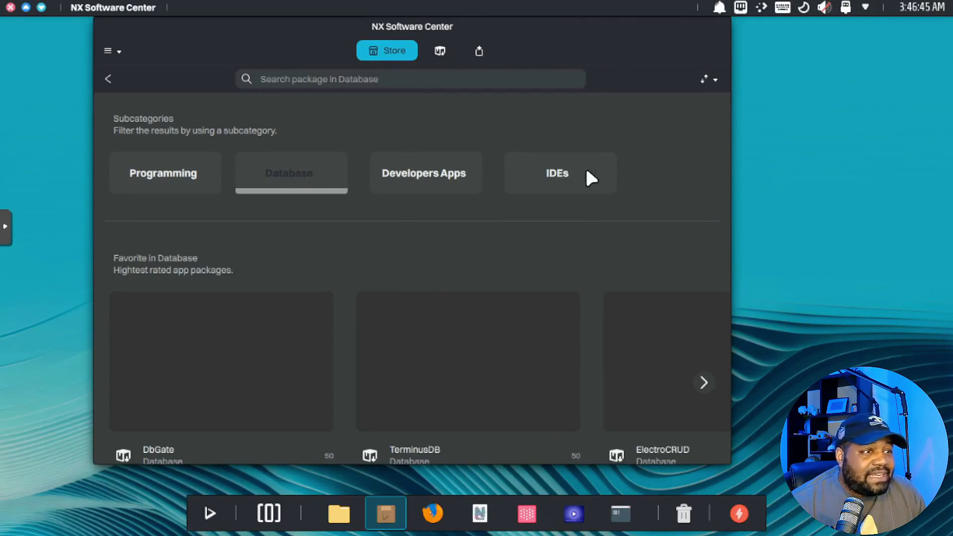
left_click(108, 79)
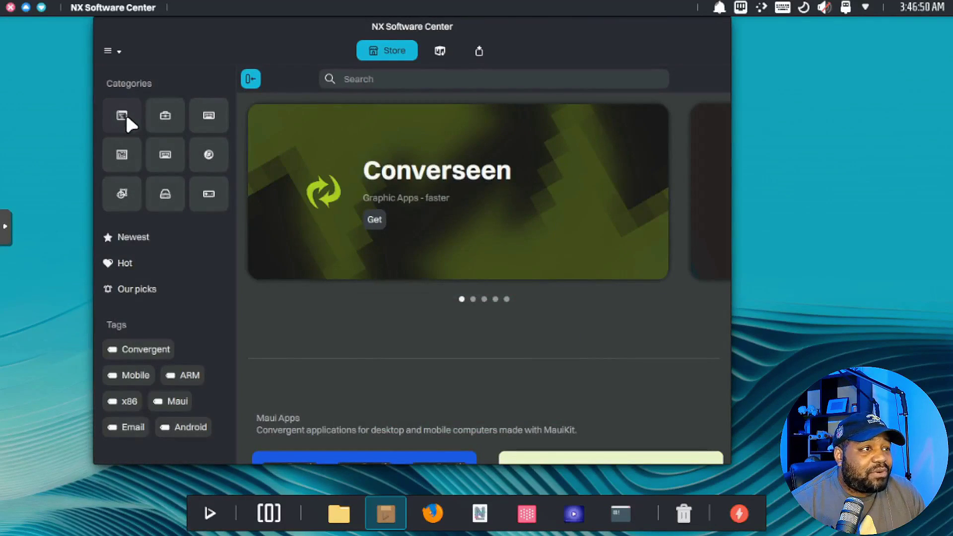
Browse the System & Tools category, then close NX Software Center.
left_click(169, 124)
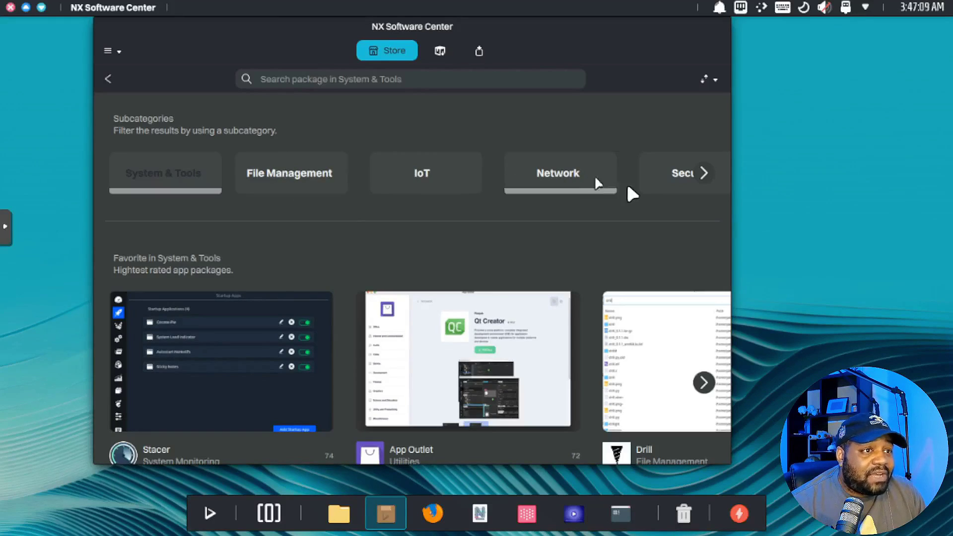
left_click(109, 79)
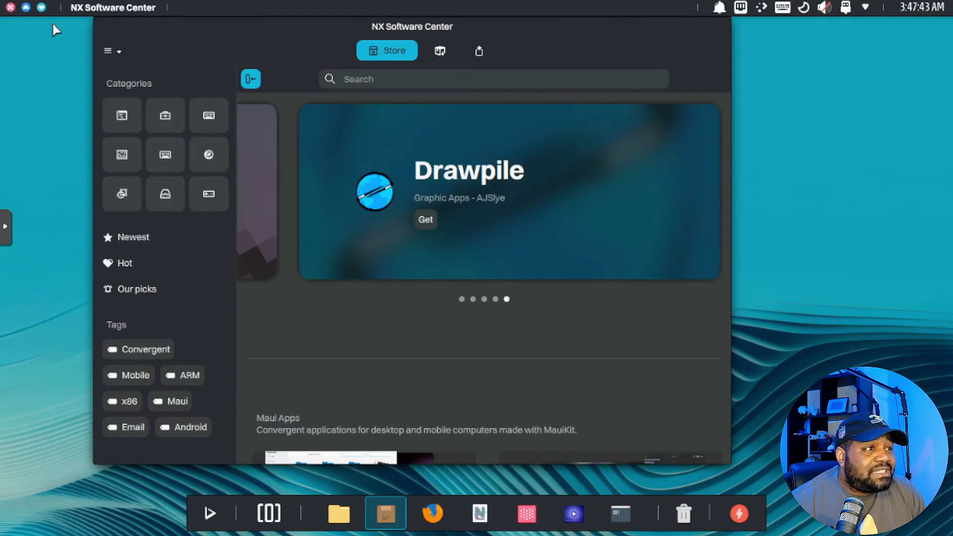
left_click(10, 7)
Open KDE System Settings through the desktop's display settings and reach the overview.
right_click(428, 227)
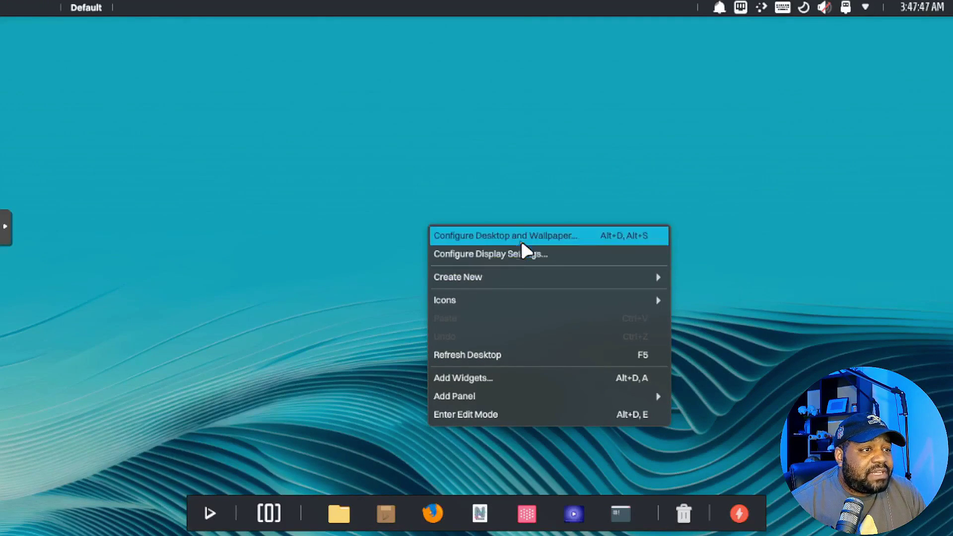
left_click(511, 254)
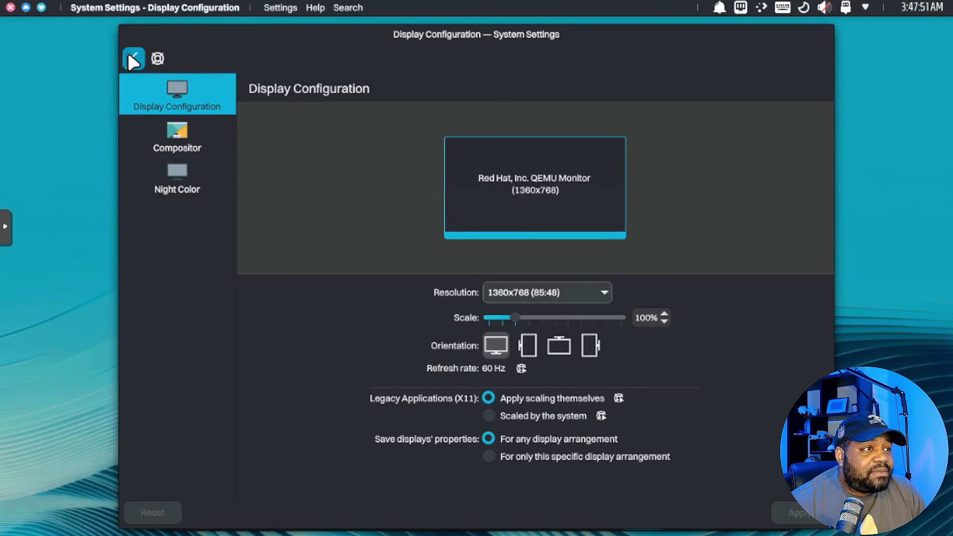
left_click(133, 58)
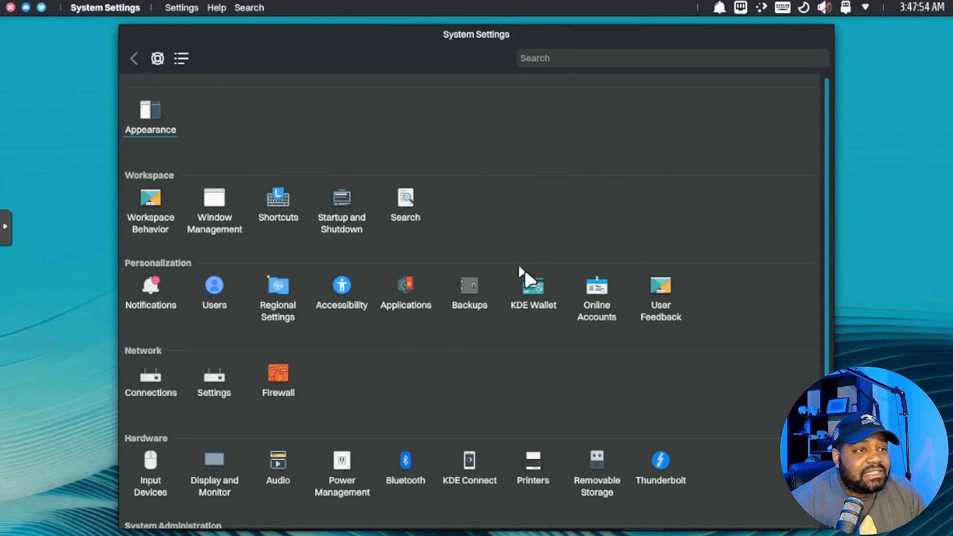
Review About this System: Nitrux 3.4.0, Plasma 5.27.10, Qt 5.15.10, Wayland.
scroll(618, 178, "down", 2)
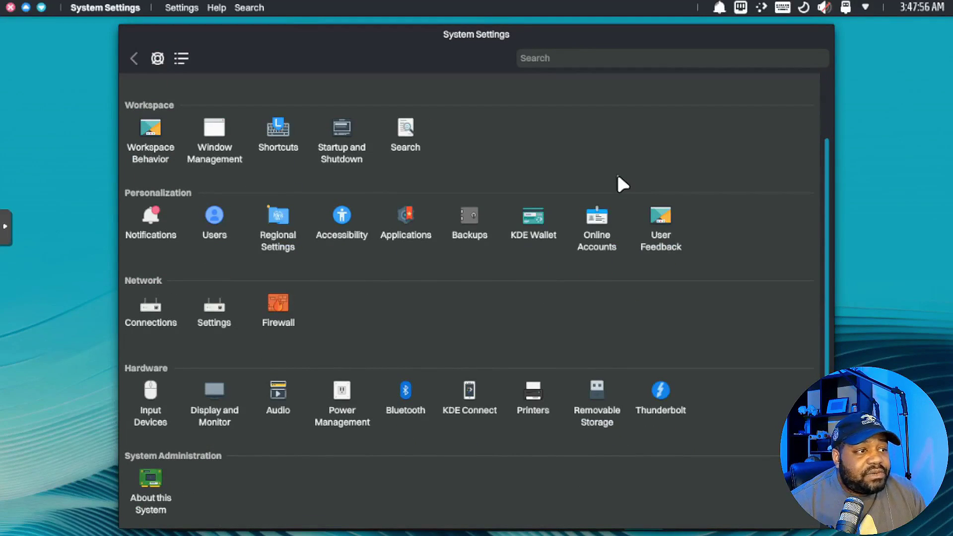
left_click(152, 486)
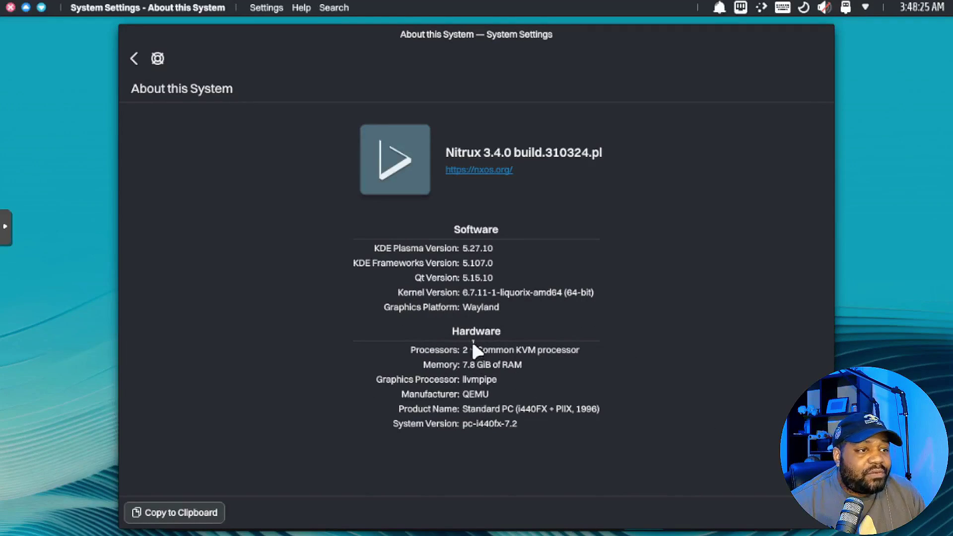
left_click(133, 56)
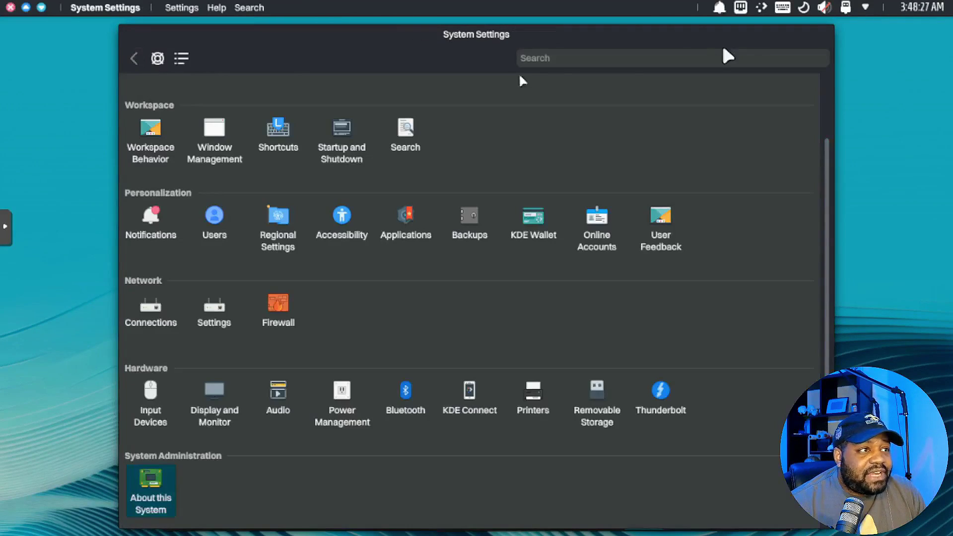
right_click(388, 33)
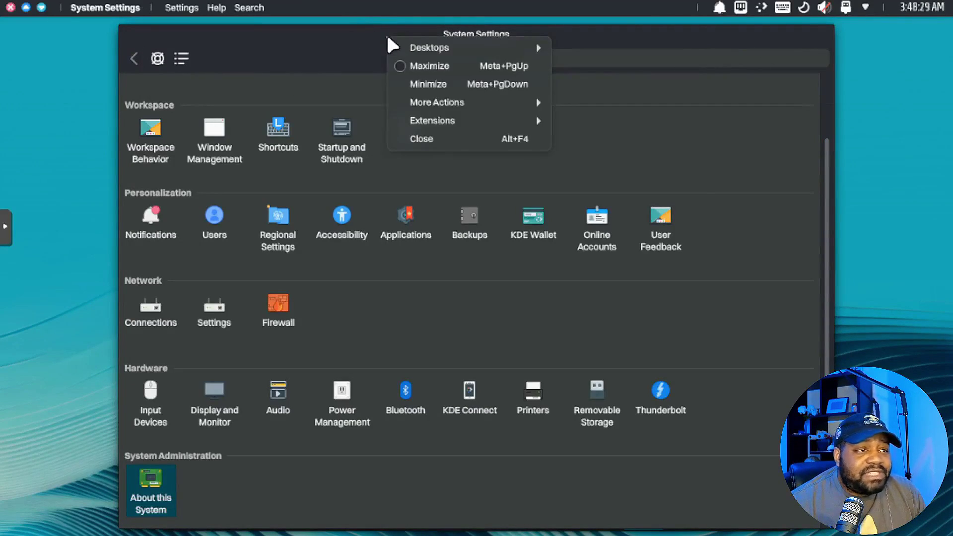
Close the System Settings window from its window menu.
left_click(442, 140)
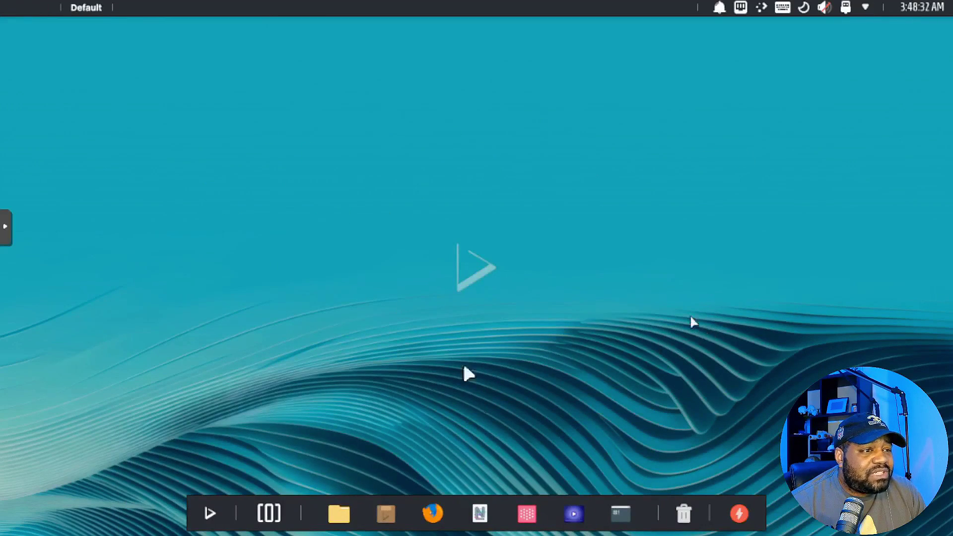